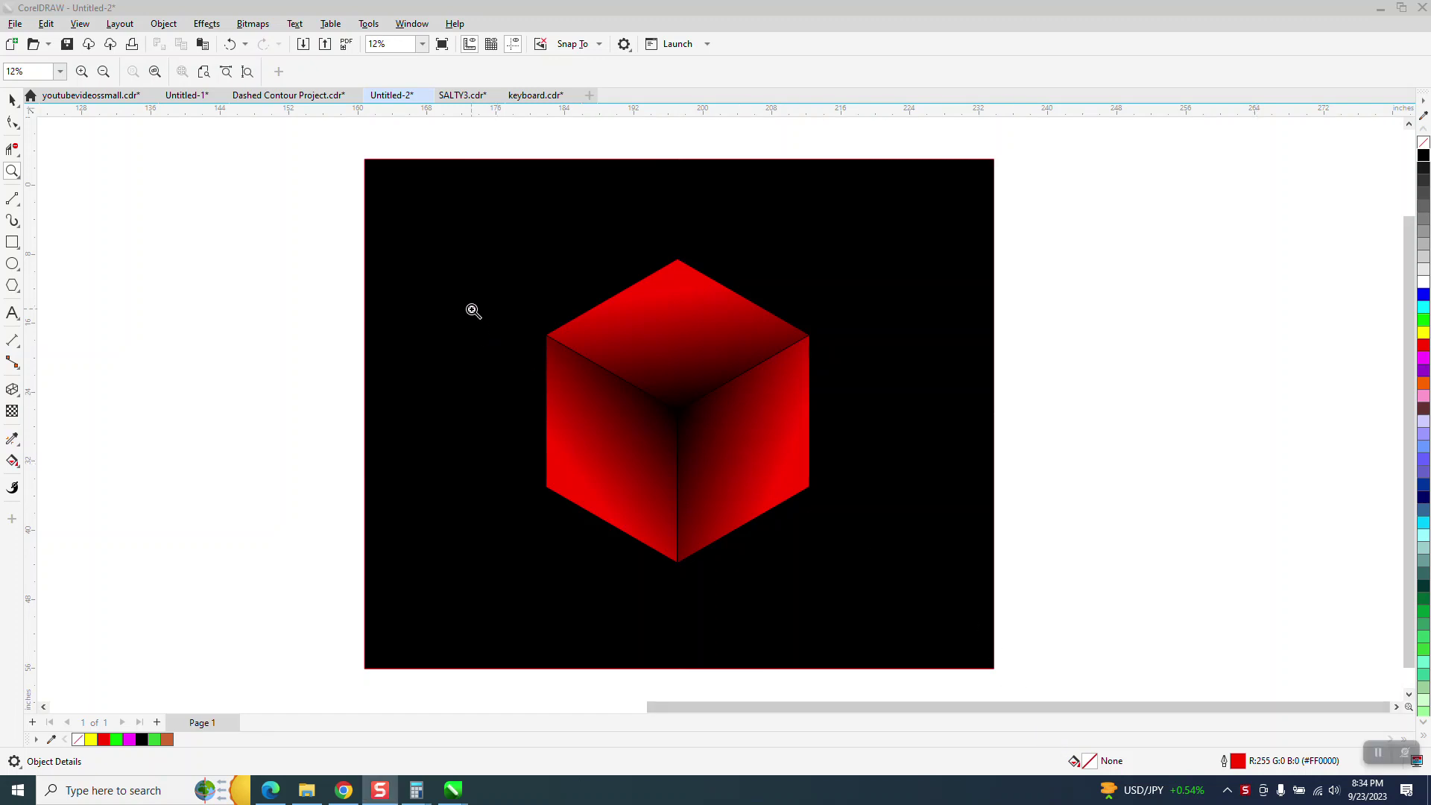
- Zoom in close on the finished red cube artwork
{"action": "left_click_drag", "start_coordinate": [447, 234], "coordinate": [878, 593]}
{"action": "scroll", "coordinate": [762, 477], "scroll_direction": "down", "scroll_amount": 4}
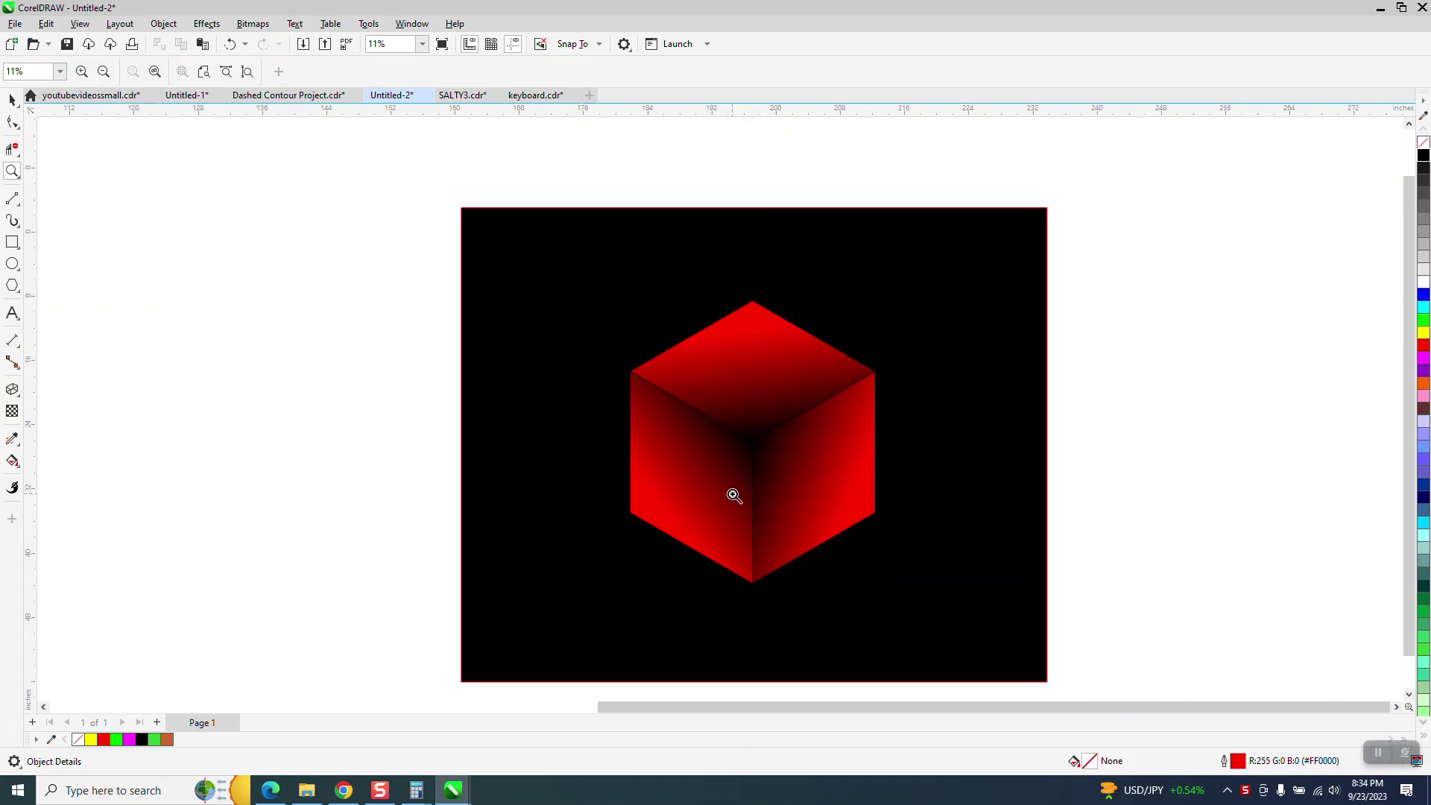
{"action": "scroll", "coordinate": [735, 495], "scroll_direction": "down", "scroll_amount": 1}
{"action": "scroll", "coordinate": [753, 451], "scroll_direction": "down", "scroll_amount": 2}
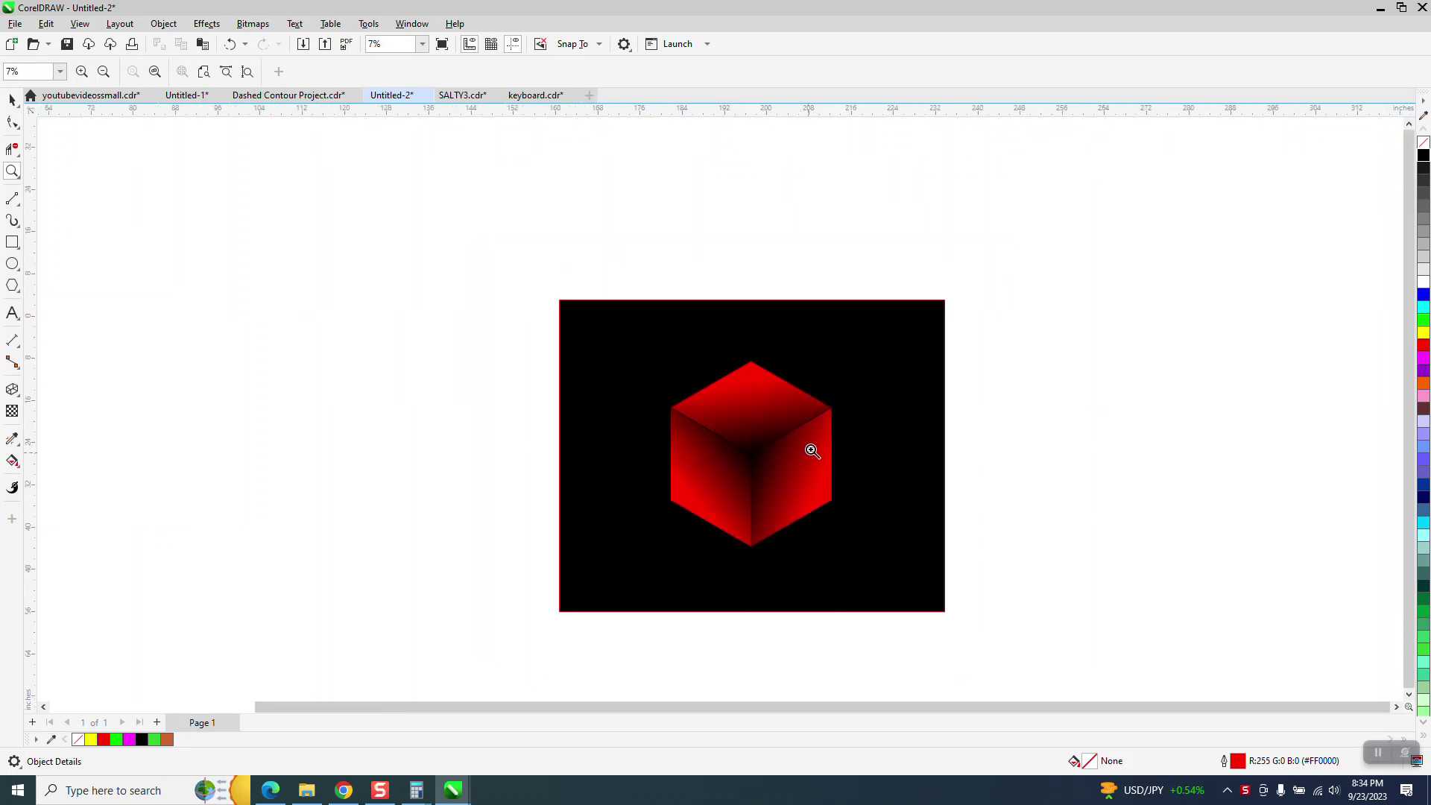
{"action": "scroll", "coordinate": [812, 451], "scroll_direction": "down", "scroll_amount": 2}
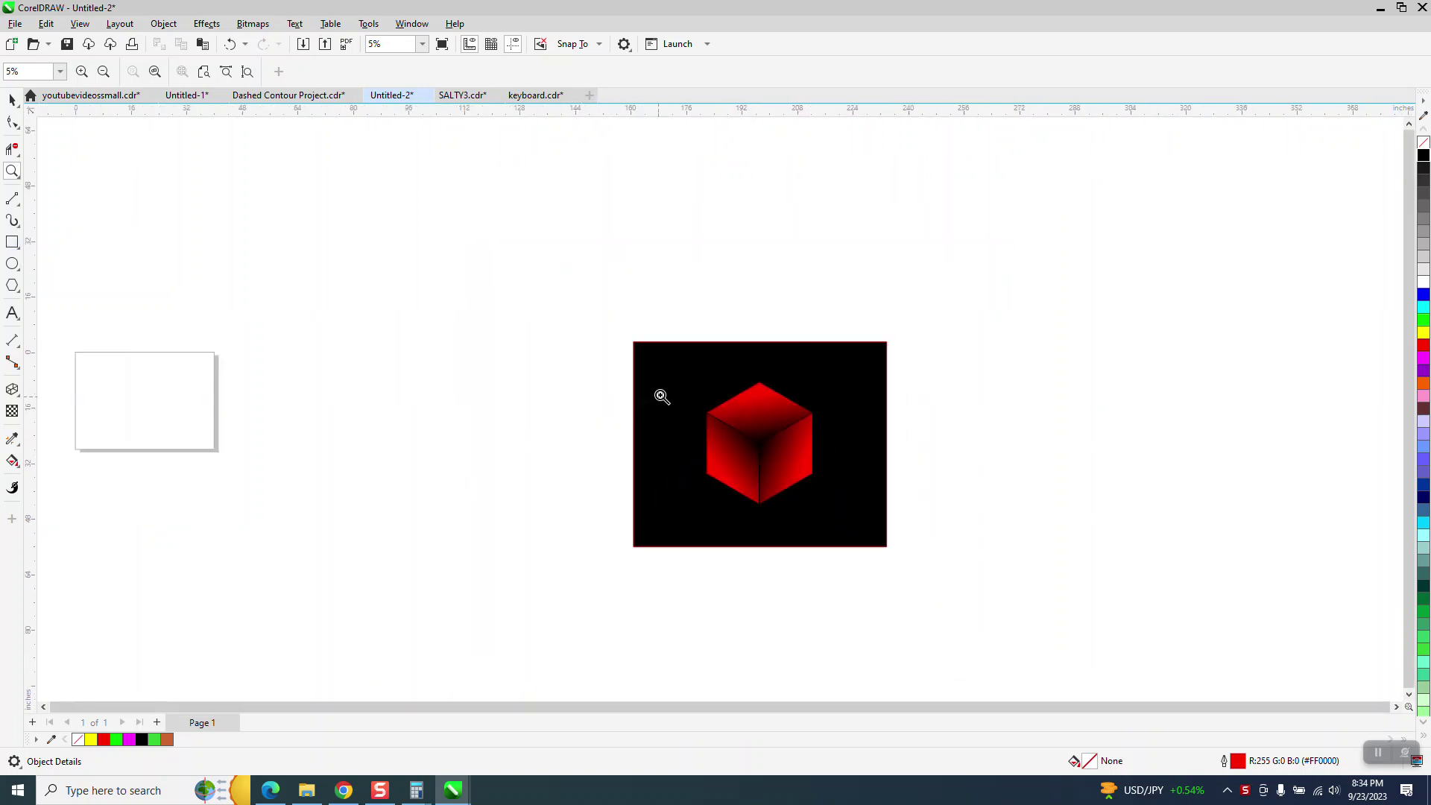
{"action": "left_click_drag", "start_coordinate": [655, 365], "coordinate": [961, 548]}
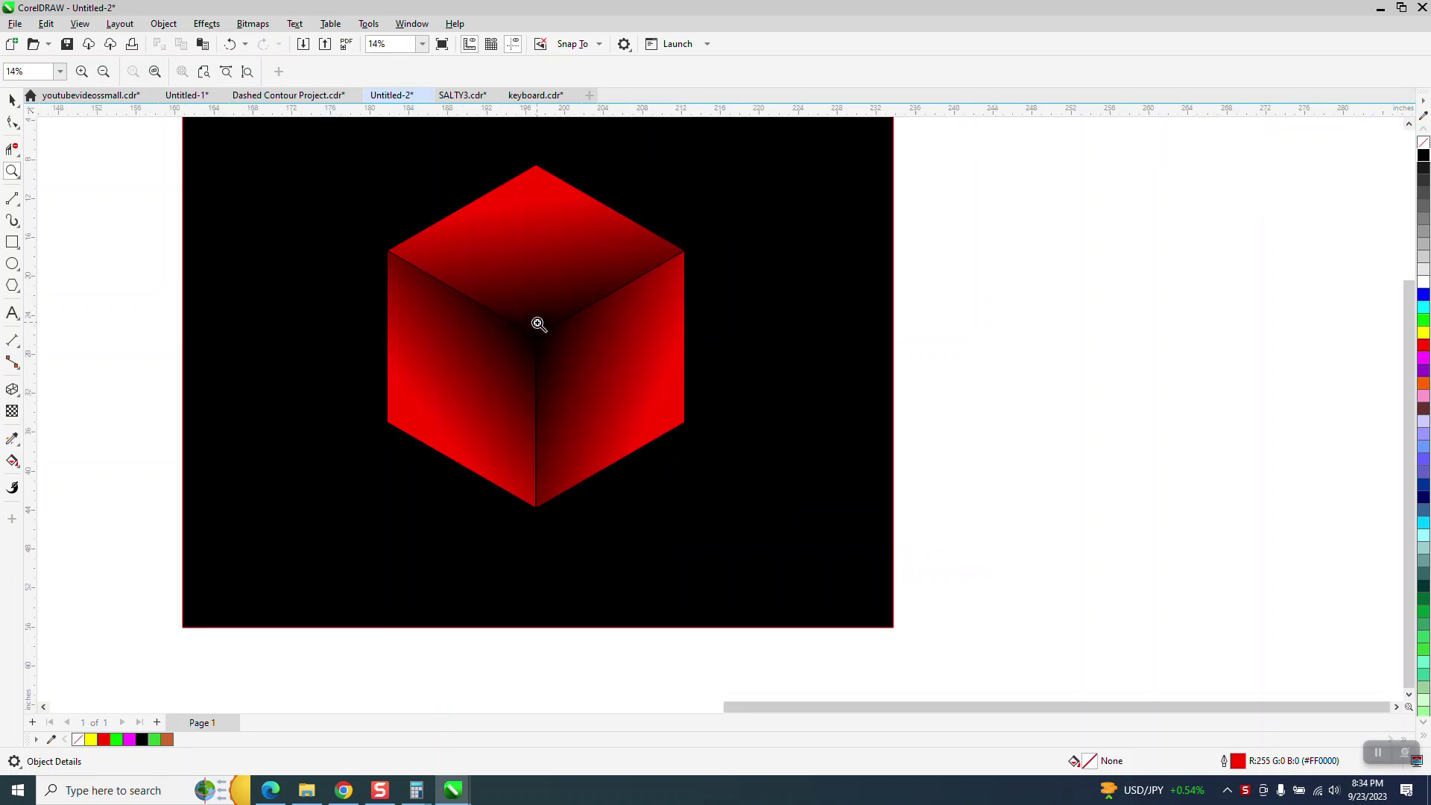
{"action": "scroll", "coordinate": [585, 310], "scroll_direction": "down", "scroll_amount": 5}
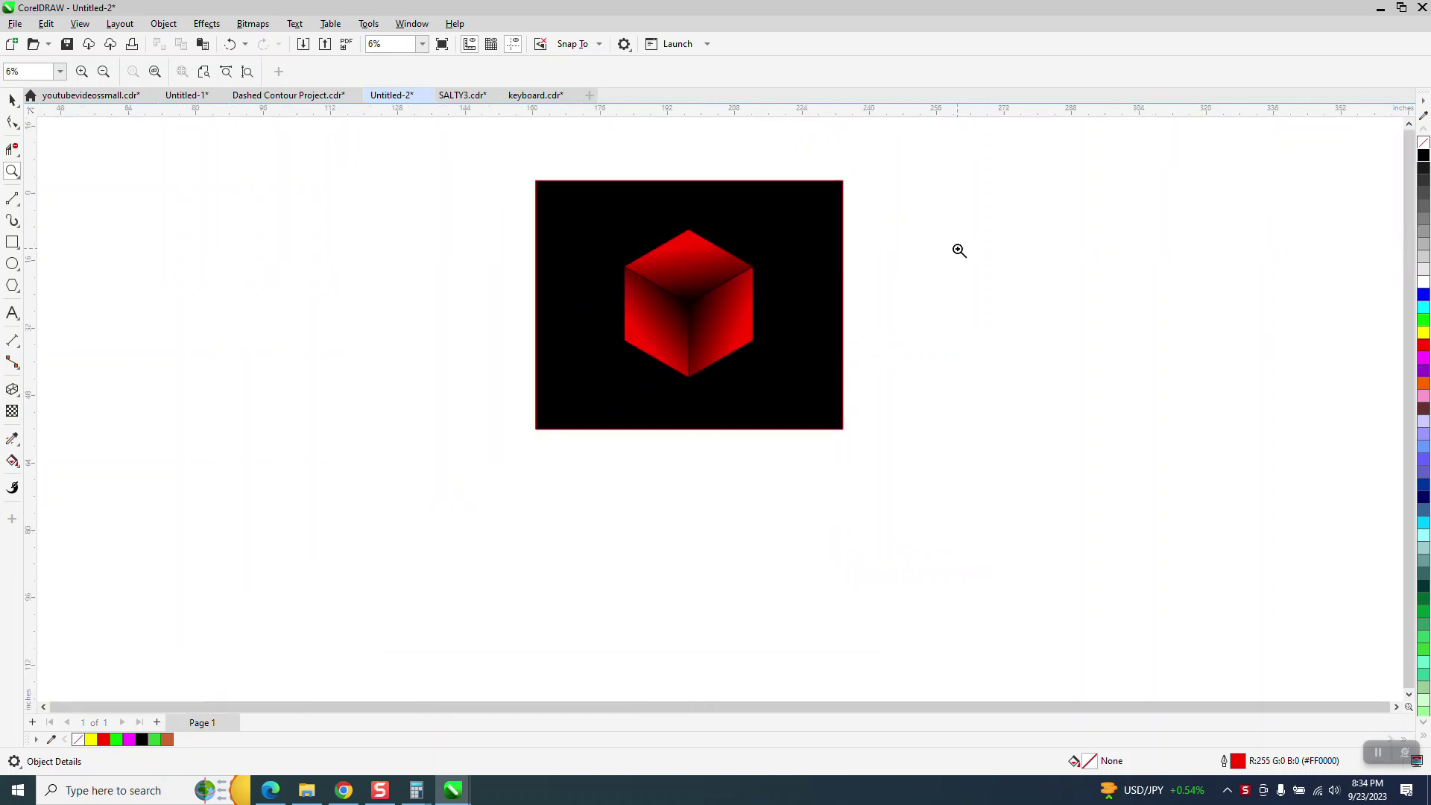
- Draw a six-sided hexagon left of the cube and zoom in on it
{"action": "left_click", "coordinate": [20, 295]}
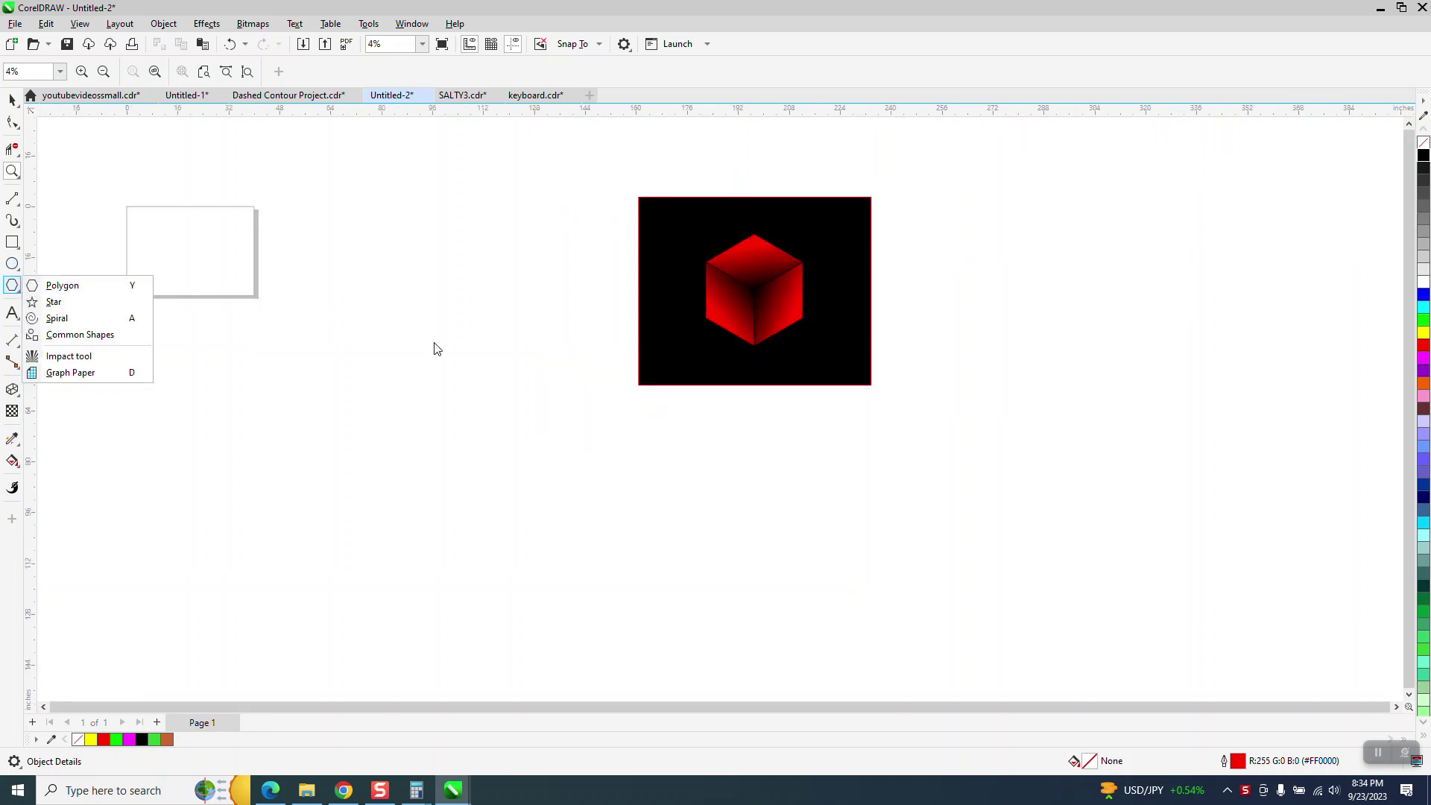
{"action": "left_click", "coordinate": [63, 287]}
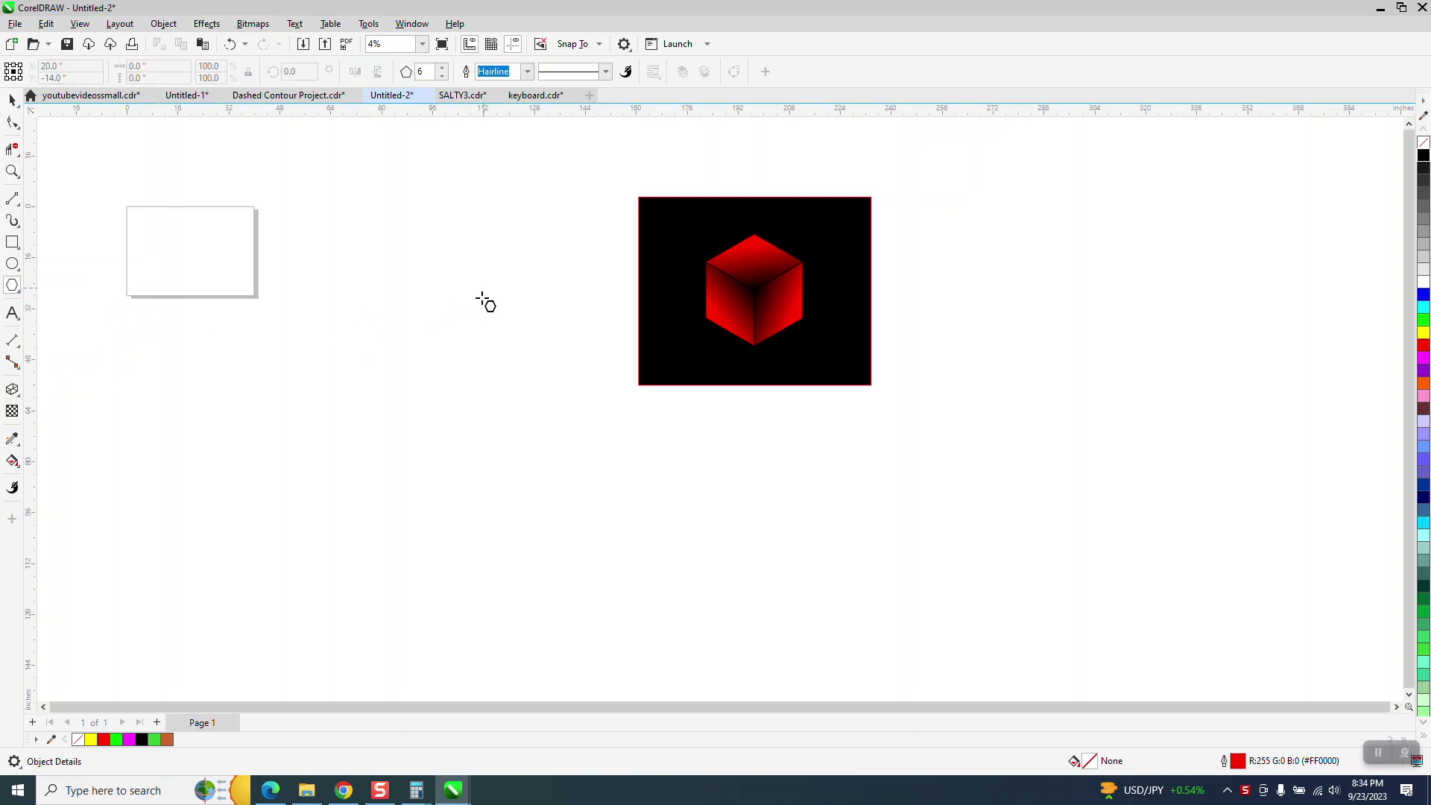
{"action": "left_click_drag", "start_coordinate": [483, 300], "coordinate": [370, 425]}
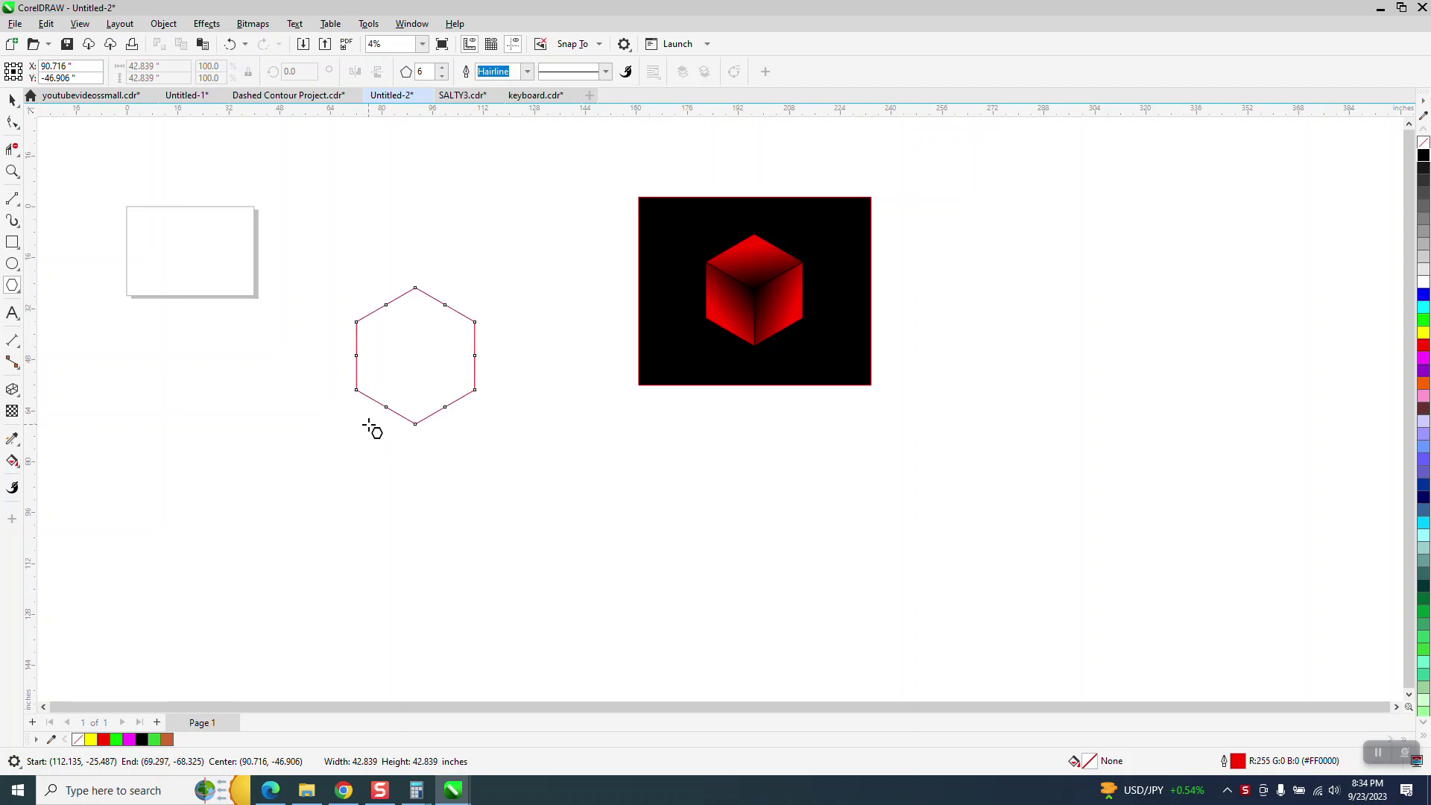
{"action": "left_click", "coordinate": [12, 171]}
{"action": "left_click_drag", "start_coordinate": [637, 486], "coordinate": [637, 487]}
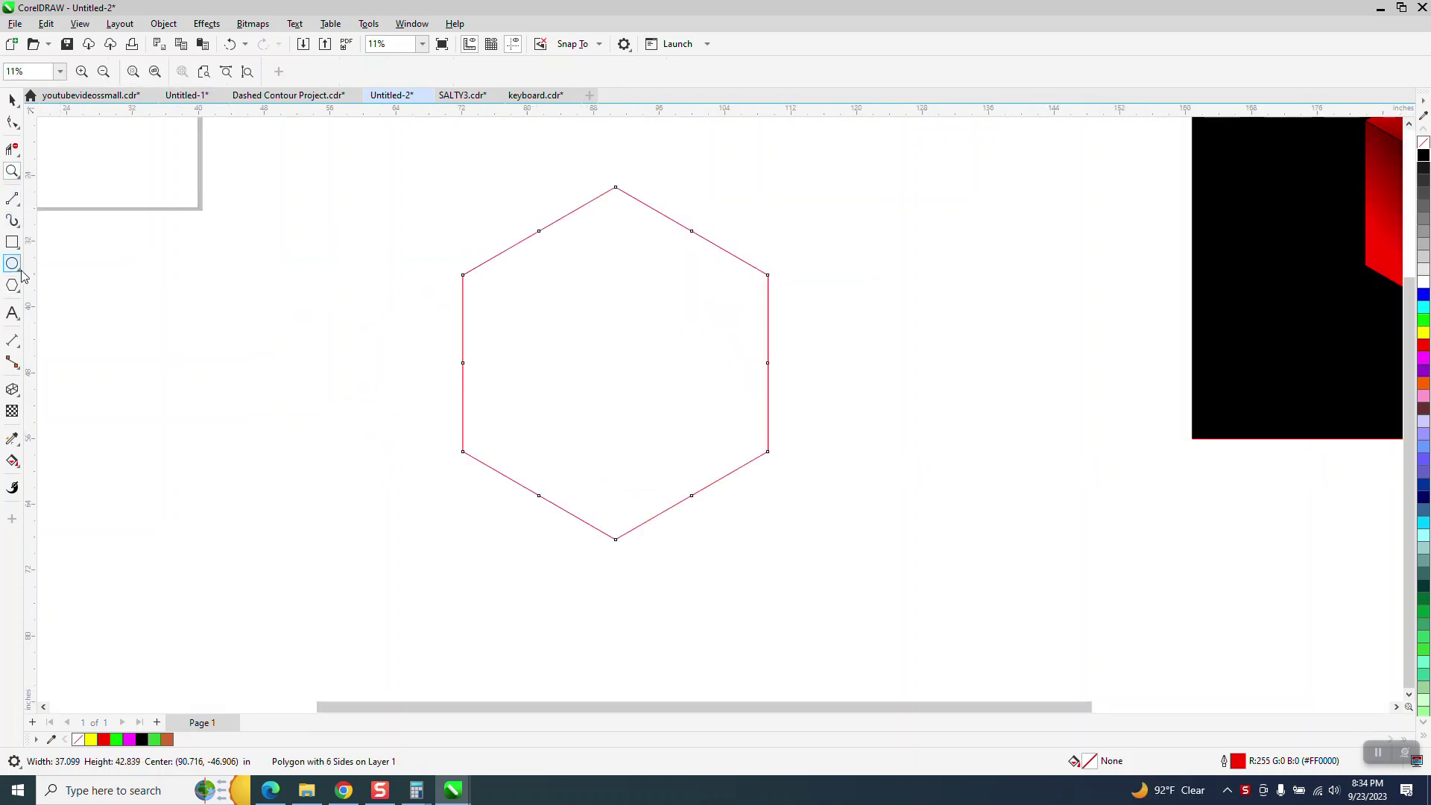
- Draw 2-point lines from the hexagon's upper-left, upper-right and bottom corners to its centre
{"action": "left_click", "coordinate": [18, 209]}
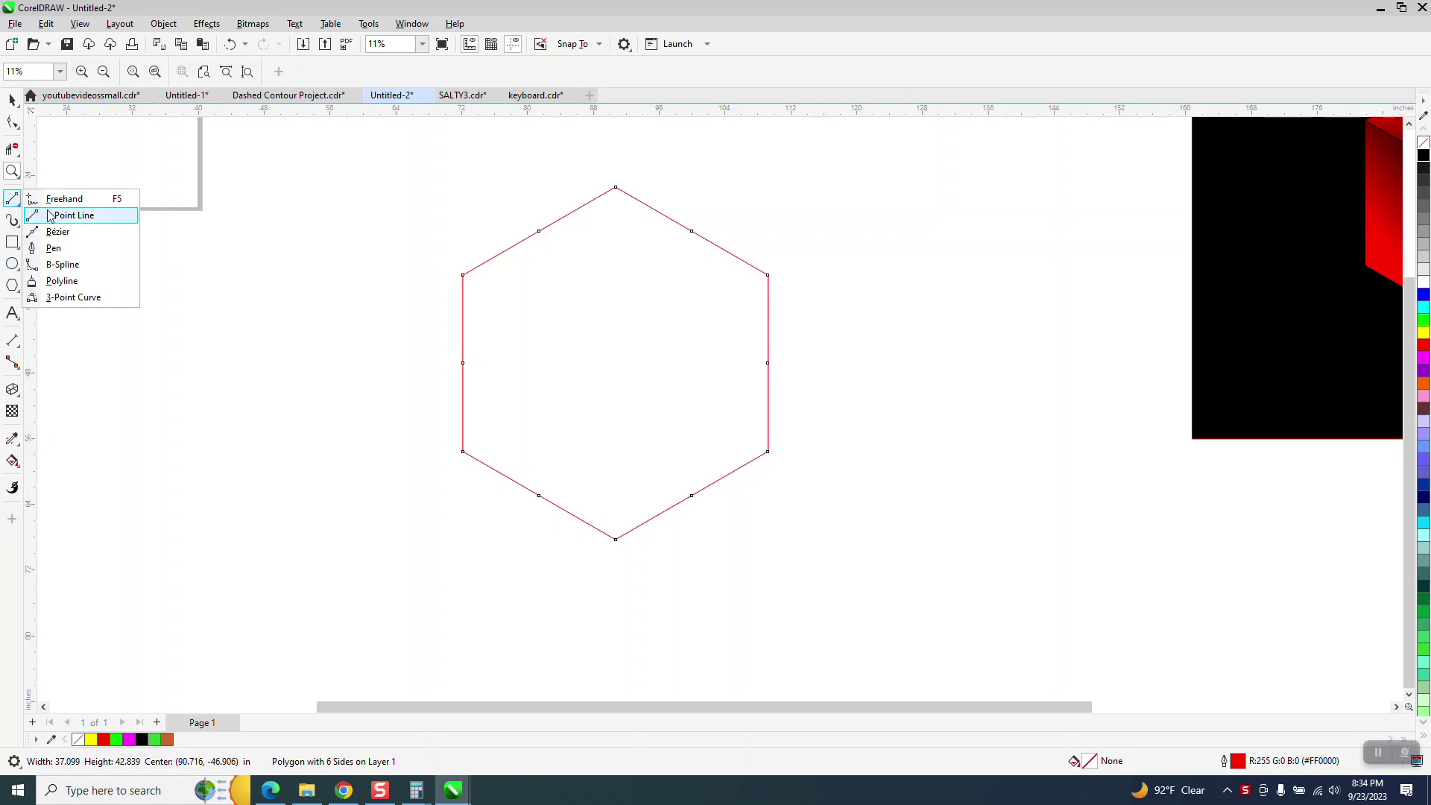
{"action": "left_click", "coordinate": [66, 214]}
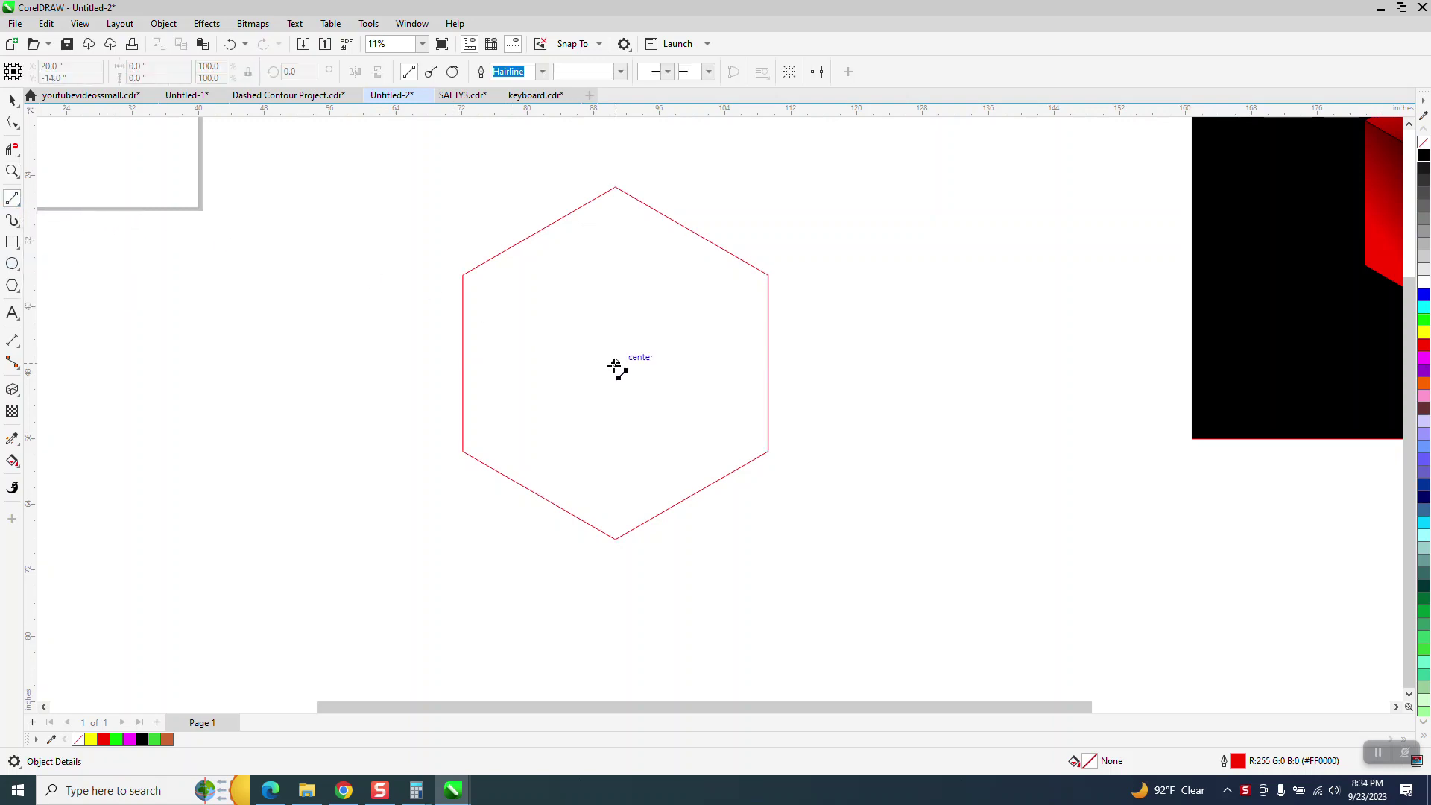
{"action": "left_click_drag", "start_coordinate": [616, 362], "coordinate": [463, 275]}
{"action": "left_click_drag", "start_coordinate": [768, 275], "coordinate": [616, 363]}
{"action": "left_click_drag", "start_coordinate": [616, 538], "coordinate": [615, 363]}
- Shrink the hexagon and its lines to about 63% and set nudge distance to 2
{"action": "left_click", "coordinate": [13, 98]}
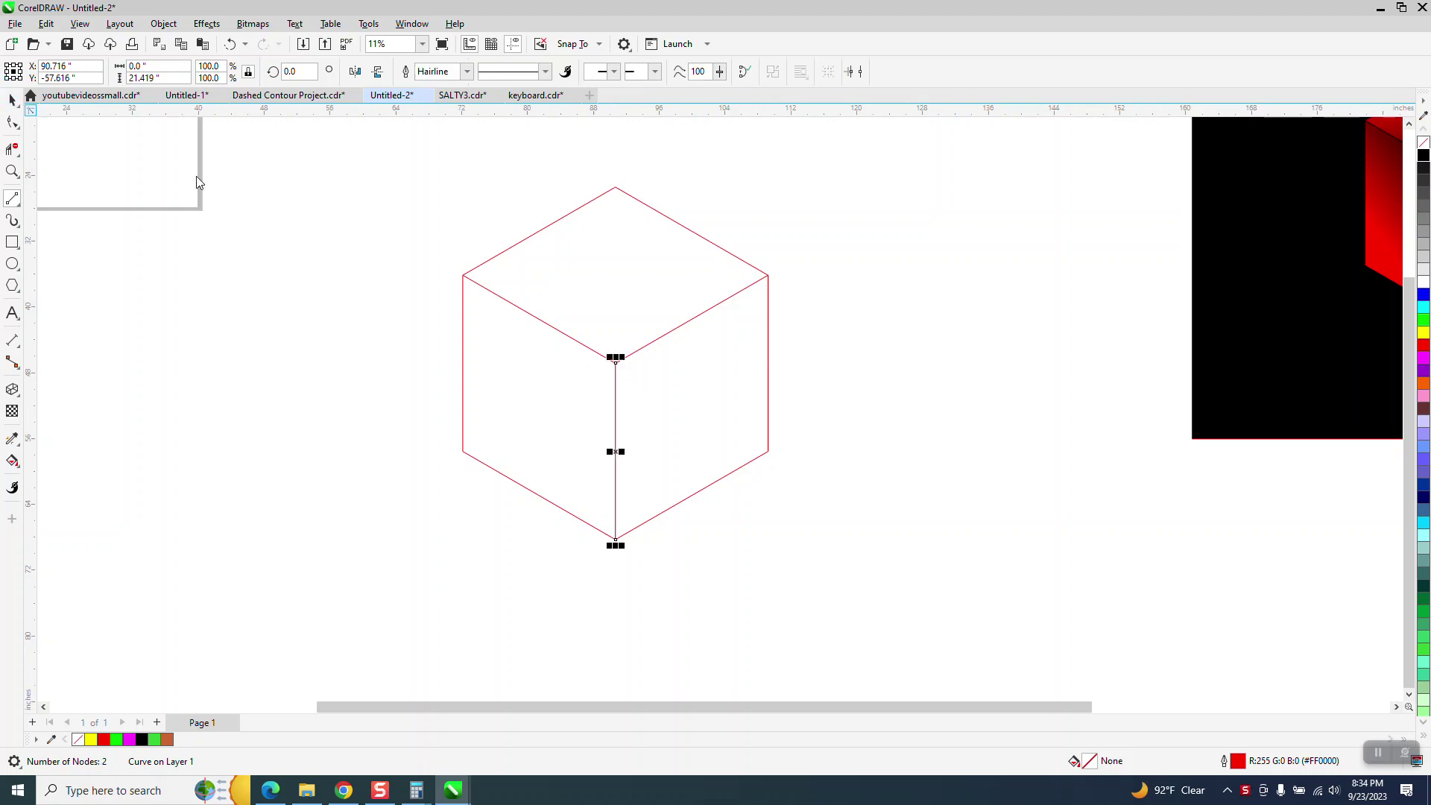
{"action": "left_click_drag", "start_coordinate": [368, 158], "coordinate": [945, 599]}
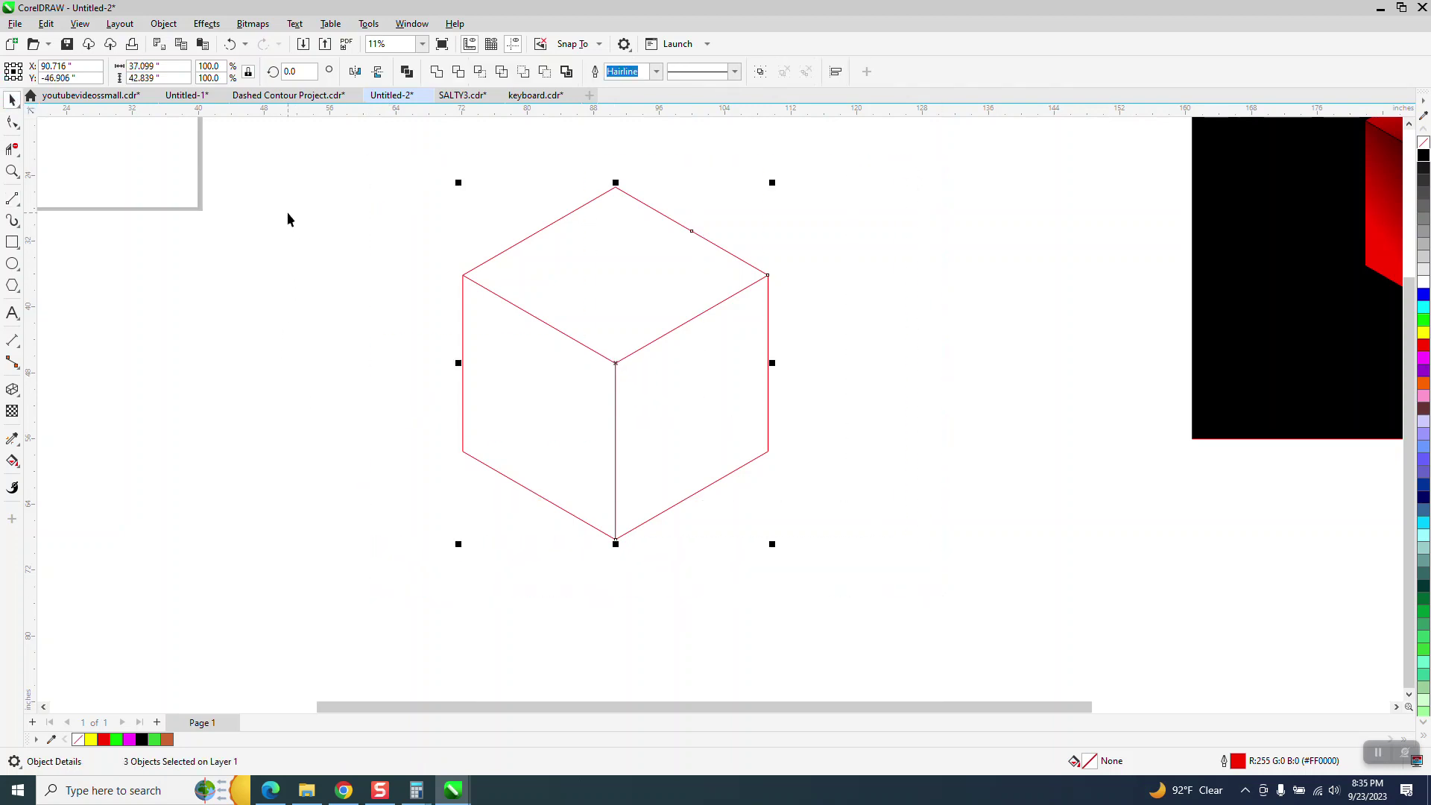
{"action": "left_click_drag", "start_coordinate": [774, 187], "coordinate": [660, 313]}
{"action": "left_click", "coordinate": [318, 326]}
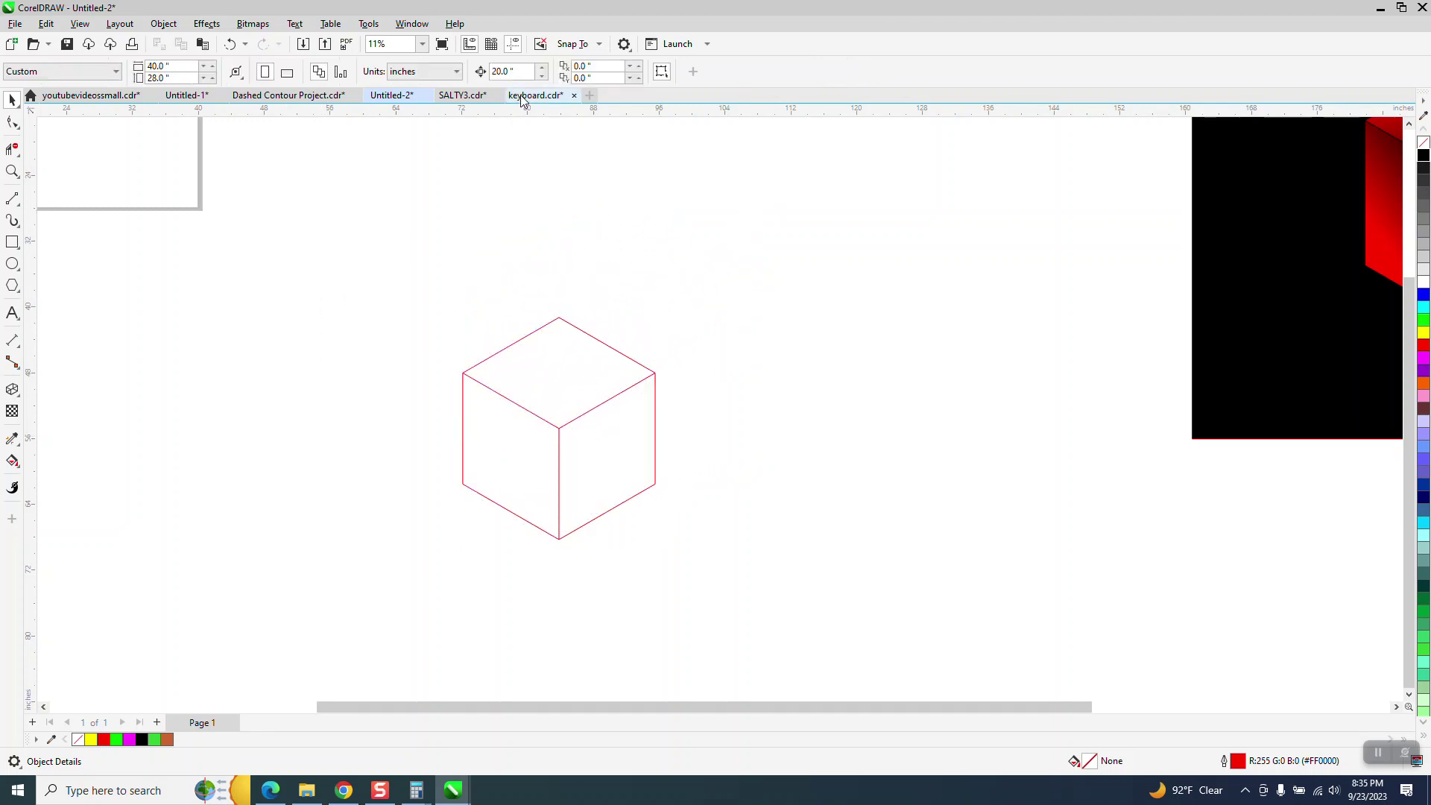
{"action": "type", "text": "25"}
- Smart Fill the cube's left face red as a separate shape and nudge it right
{"action": "left_click", "coordinate": [13, 461]}
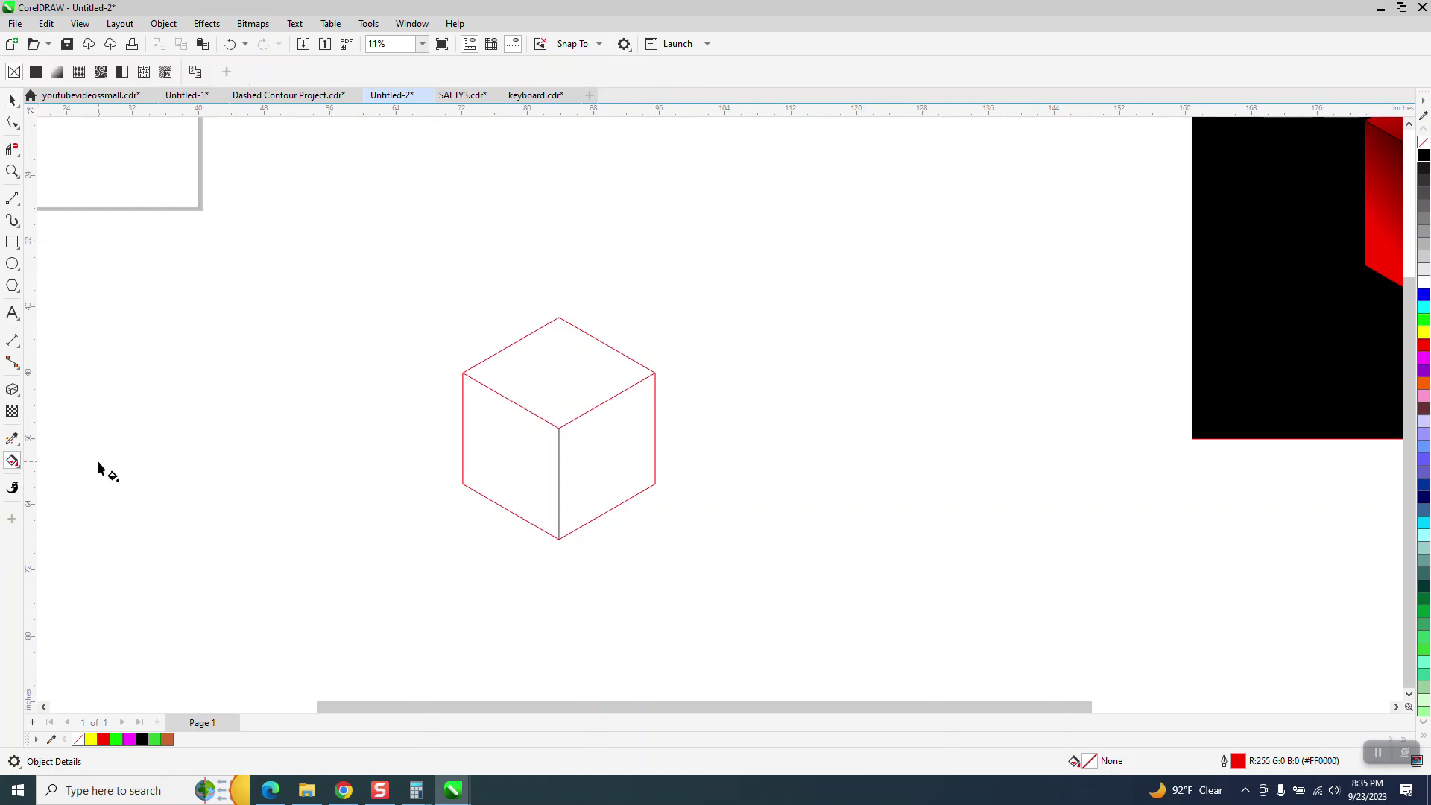
{"action": "left_click", "coordinate": [23, 471]}
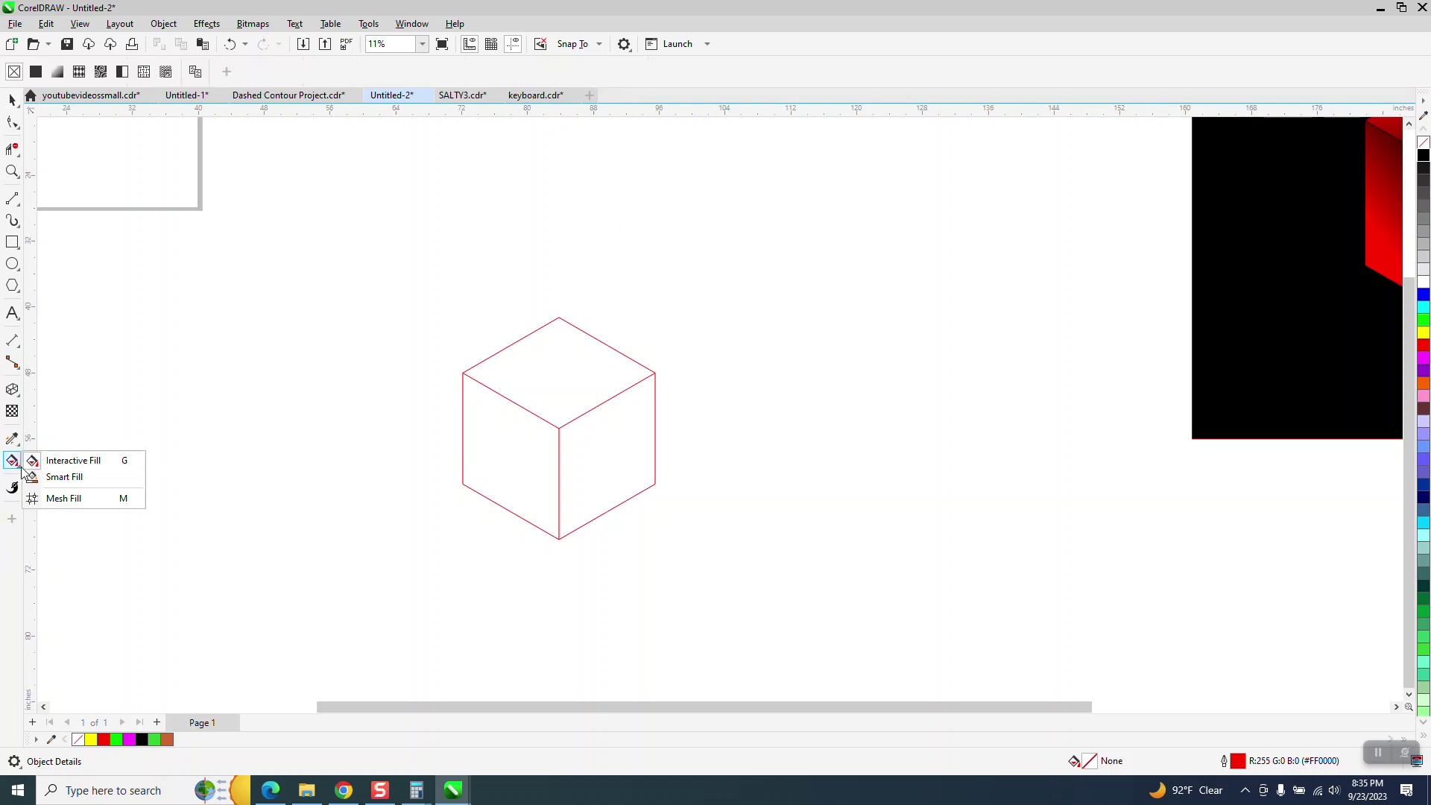
{"action": "left_click", "coordinate": [77, 478]}
{"action": "left_click", "coordinate": [494, 467]}
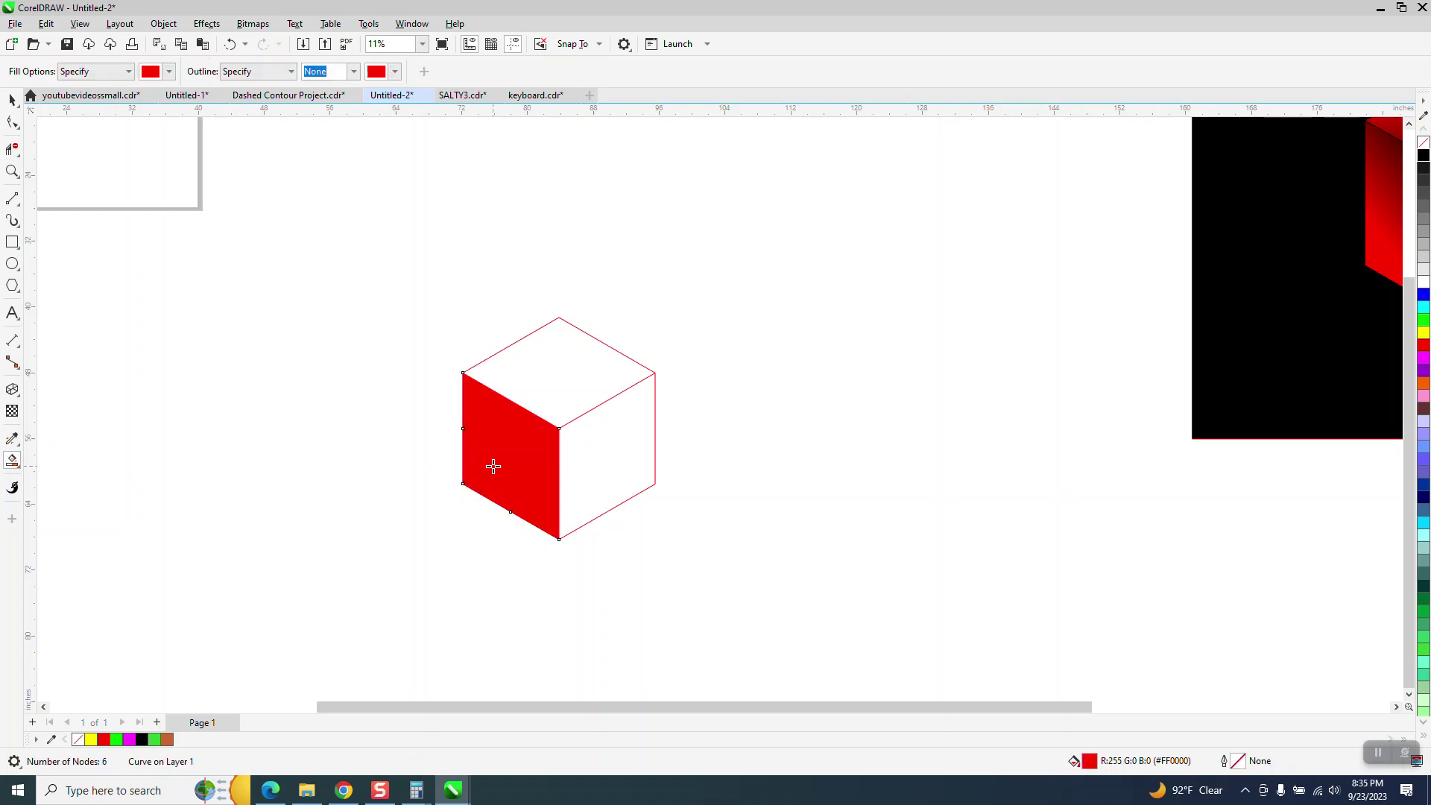
{"action": "key", "text": "Right"}
{"action": "key", "text": "Right"}
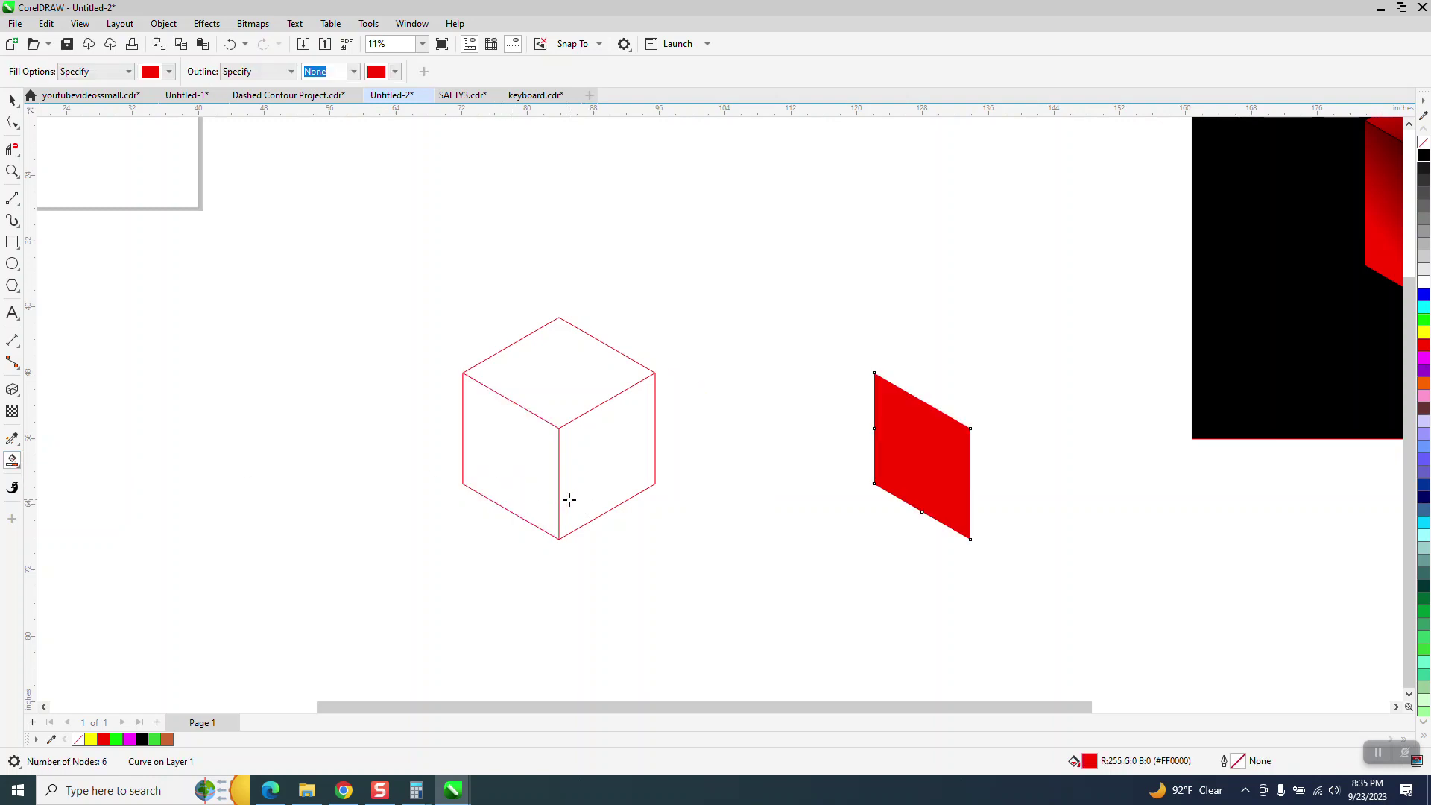
{"action": "scroll", "coordinate": [403, 477], "scroll_direction": "down", "scroll_amount": 2}
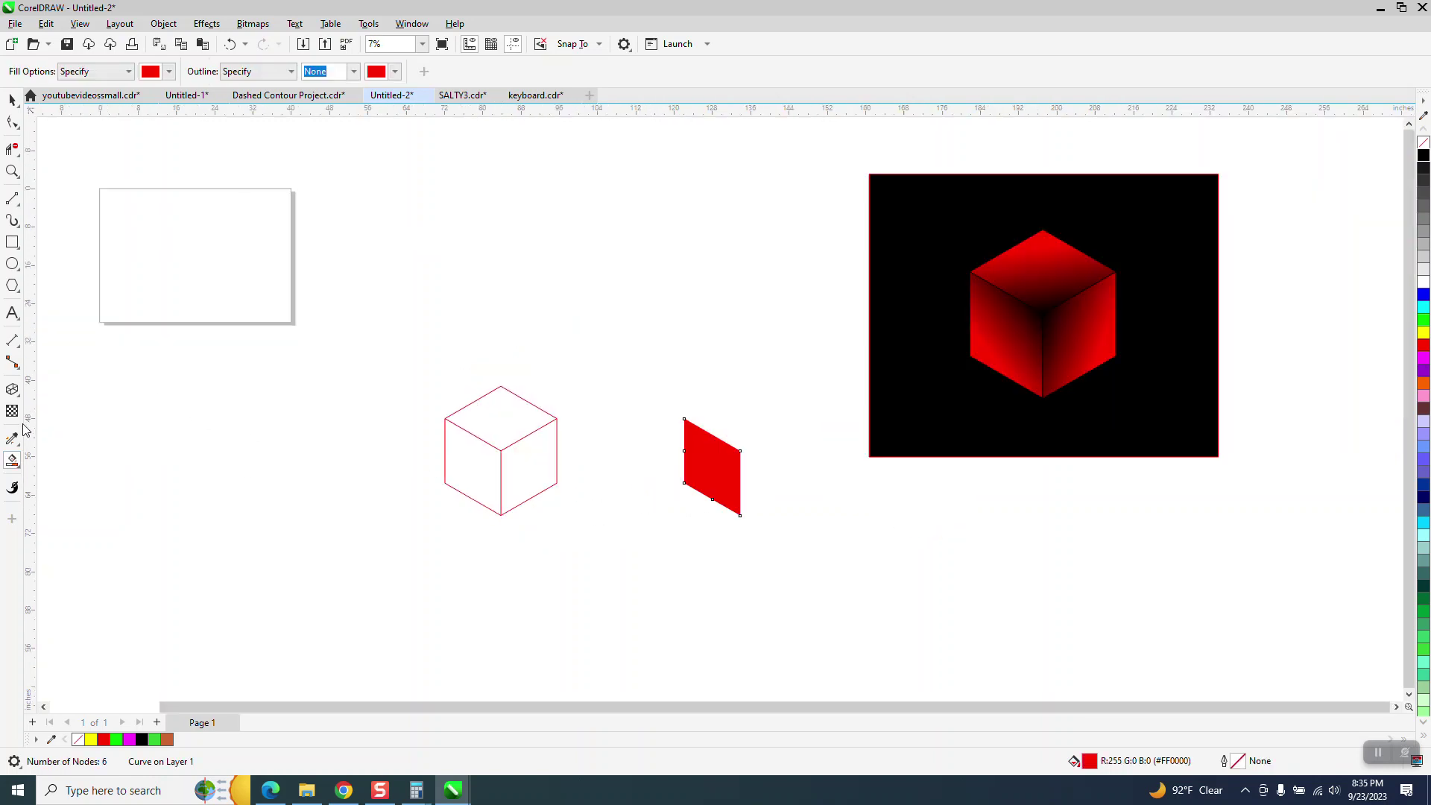
{"action": "left_click", "coordinate": [14, 461]}
- Apply a linear red-to-black gradient across the red face
{"action": "left_click", "coordinate": [64, 468]}
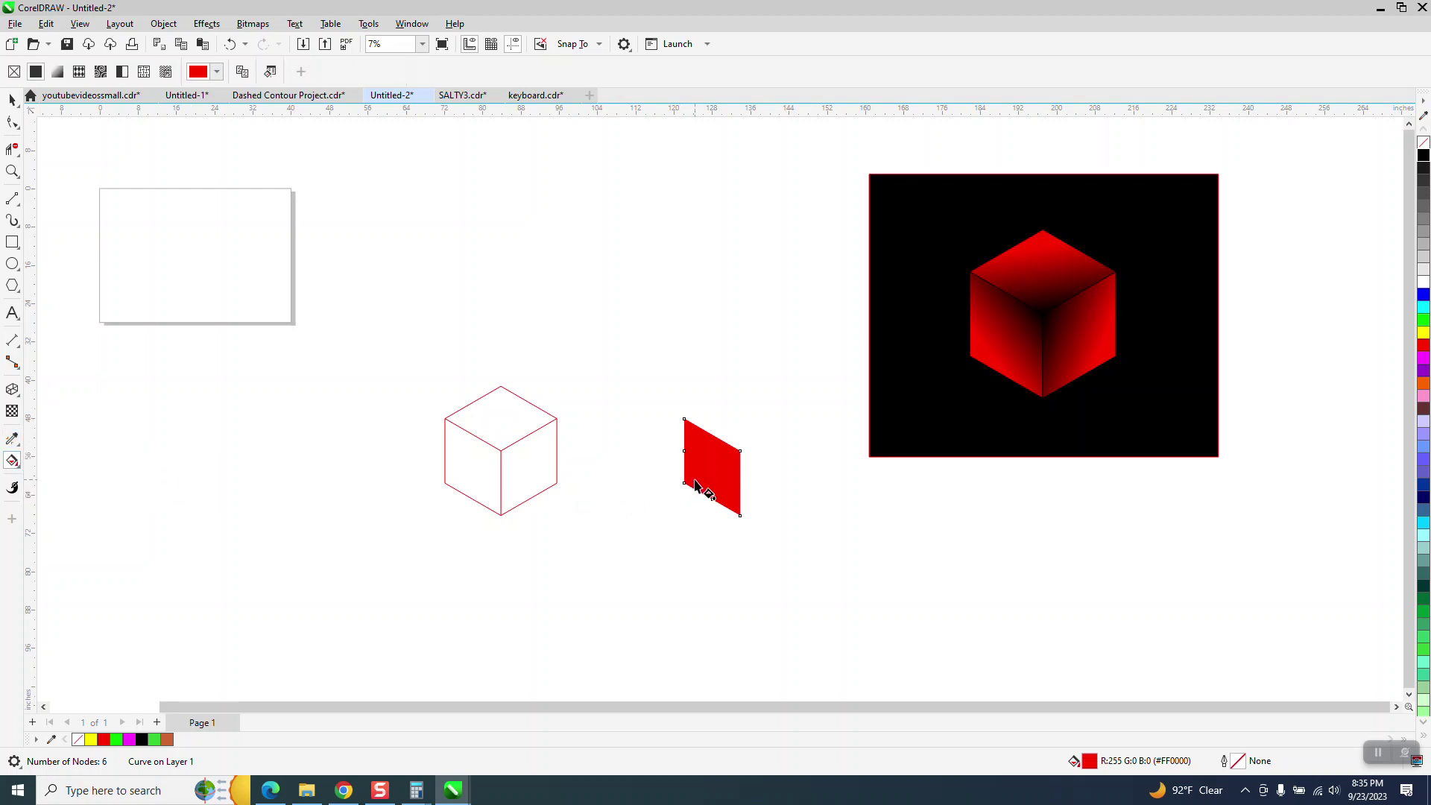
{"action": "left_click_drag", "start_coordinate": [694, 479], "coordinate": [741, 451]}
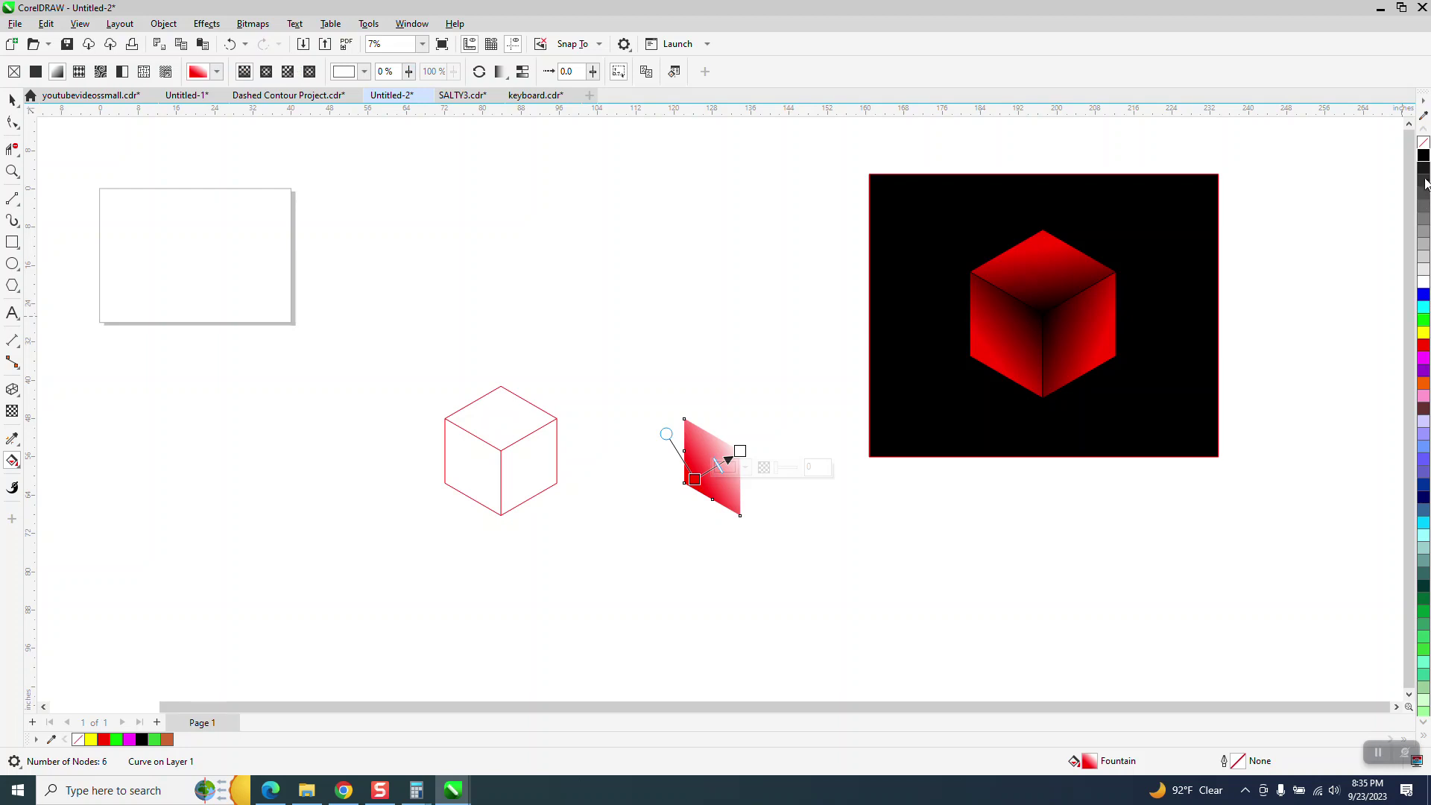
{"action": "left_click_drag", "start_coordinate": [1423, 156], "coordinate": [740, 451]}
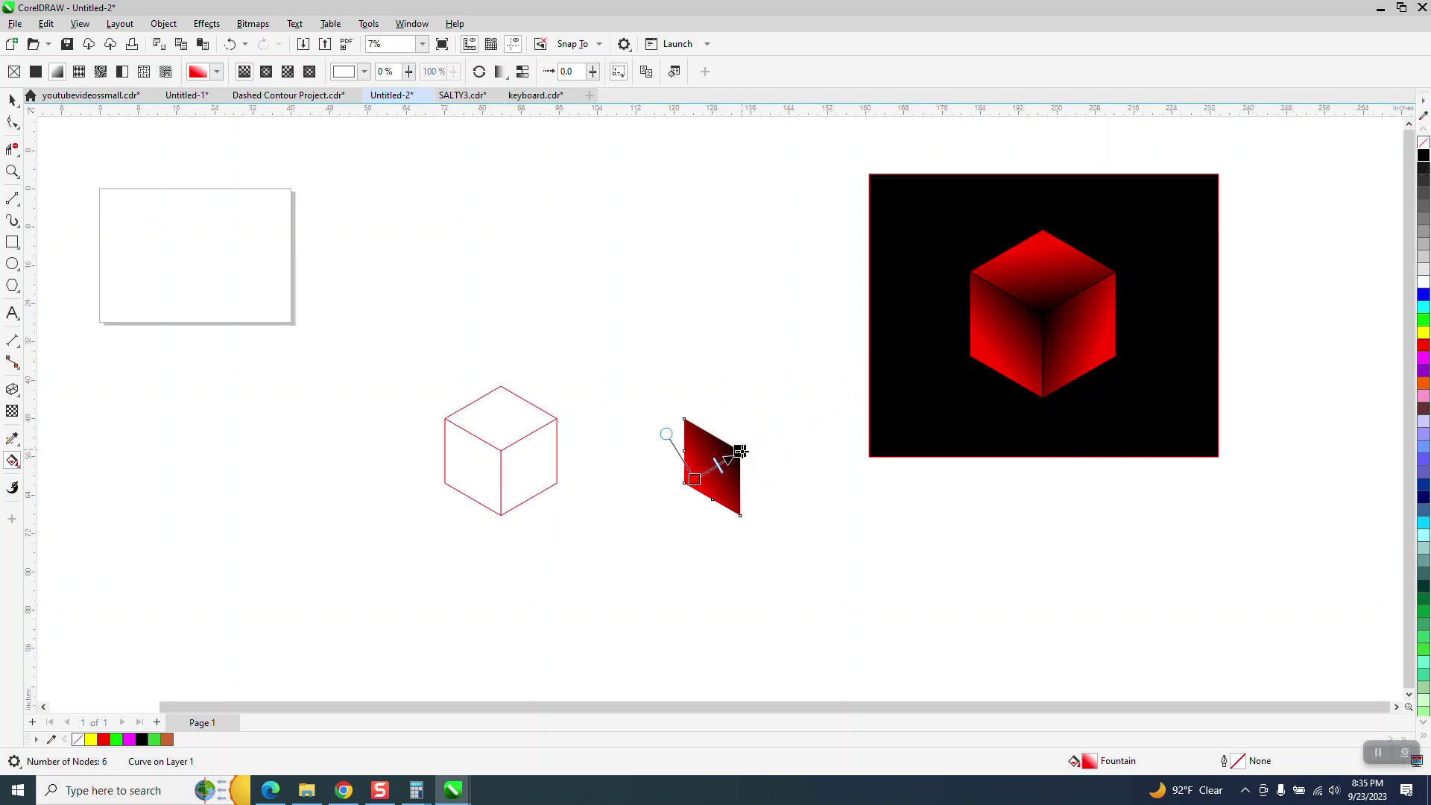
- Zoom in on the gradient face and select it to show its fill controls
{"action": "left_click", "coordinate": [12, 171]}
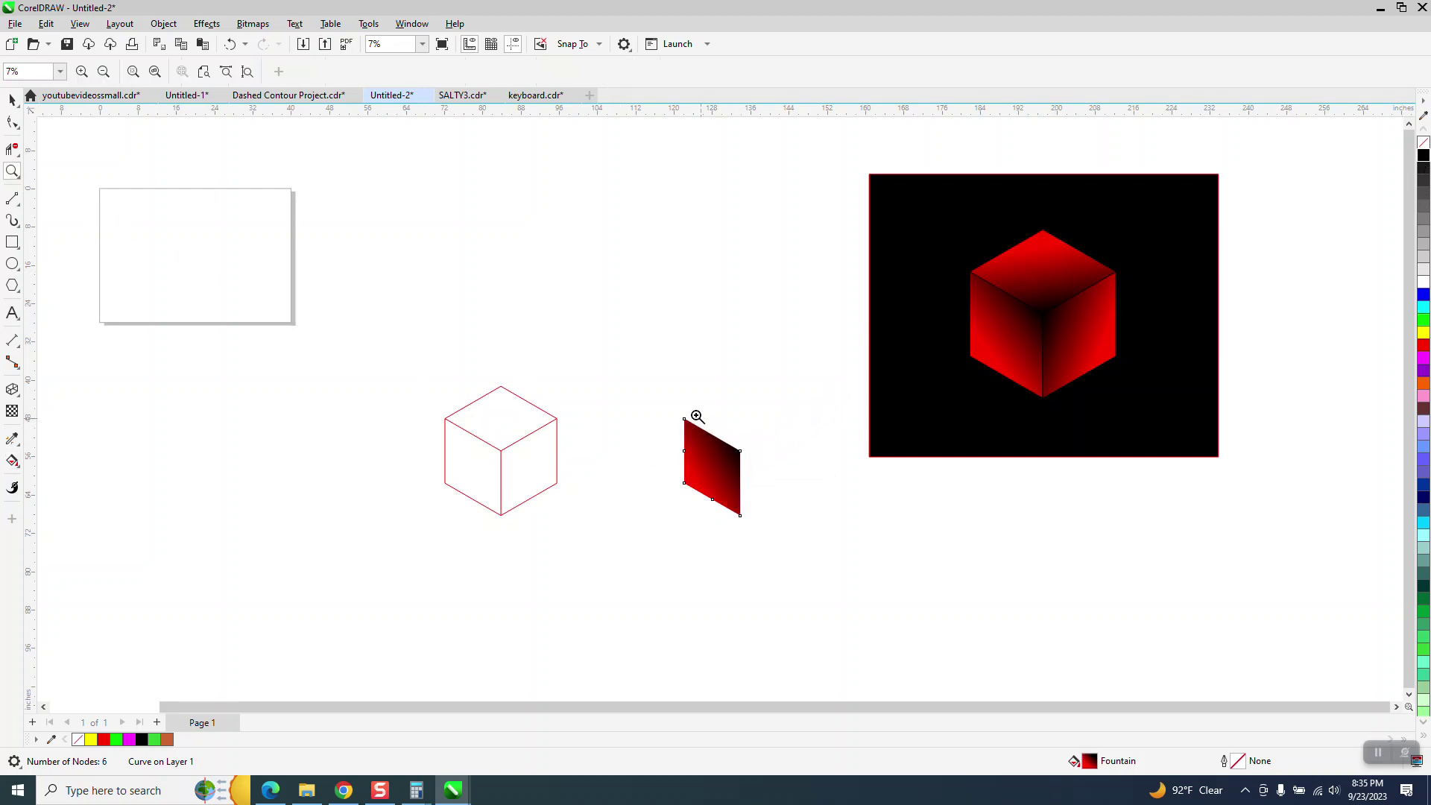
{"action": "left_click", "coordinate": [767, 526]}
{"action": "scroll", "coordinate": [767, 574], "scroll_direction": "down", "scroll_amount": 3}
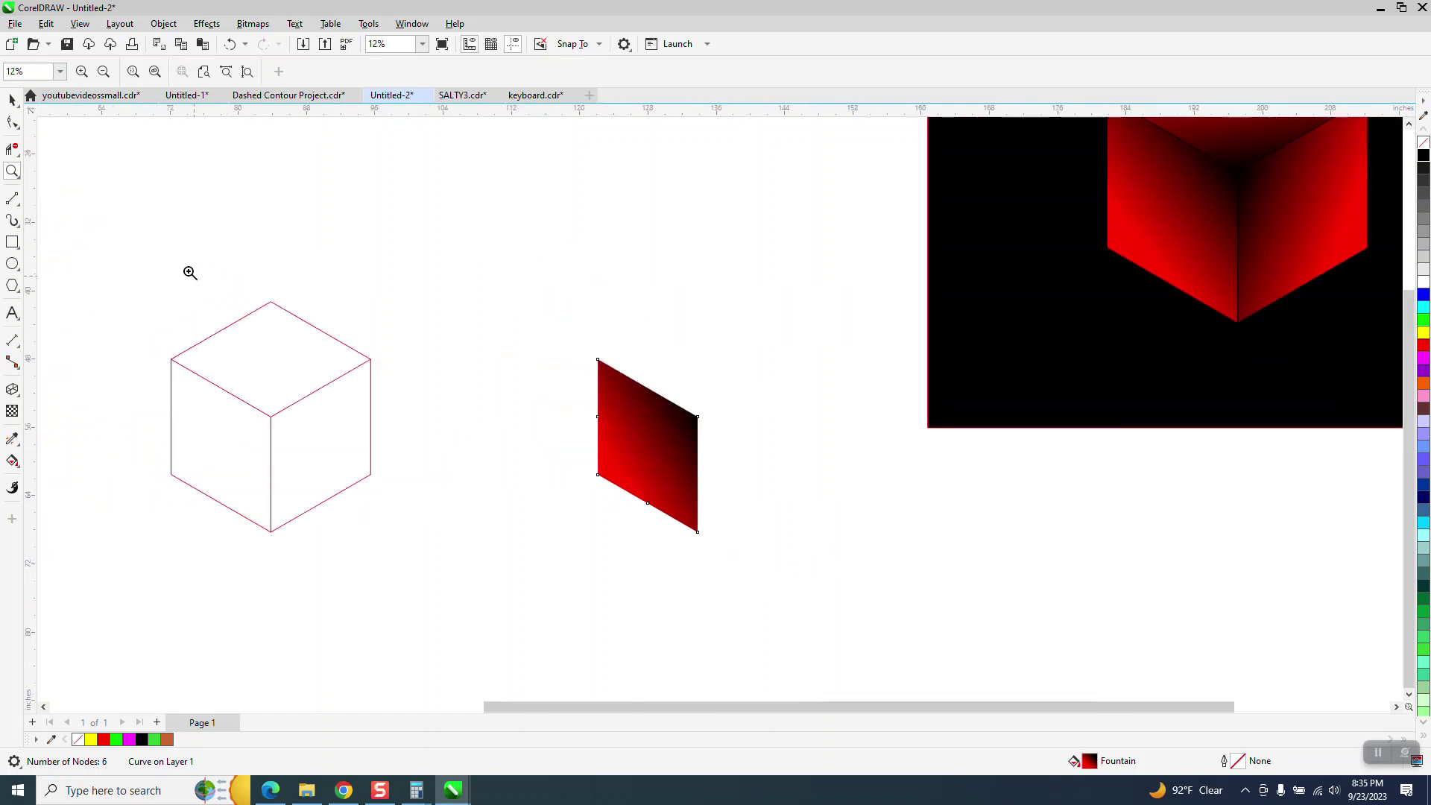
{"action": "left_click", "coordinate": [12, 99]}
{"action": "left_click", "coordinate": [670, 451]}
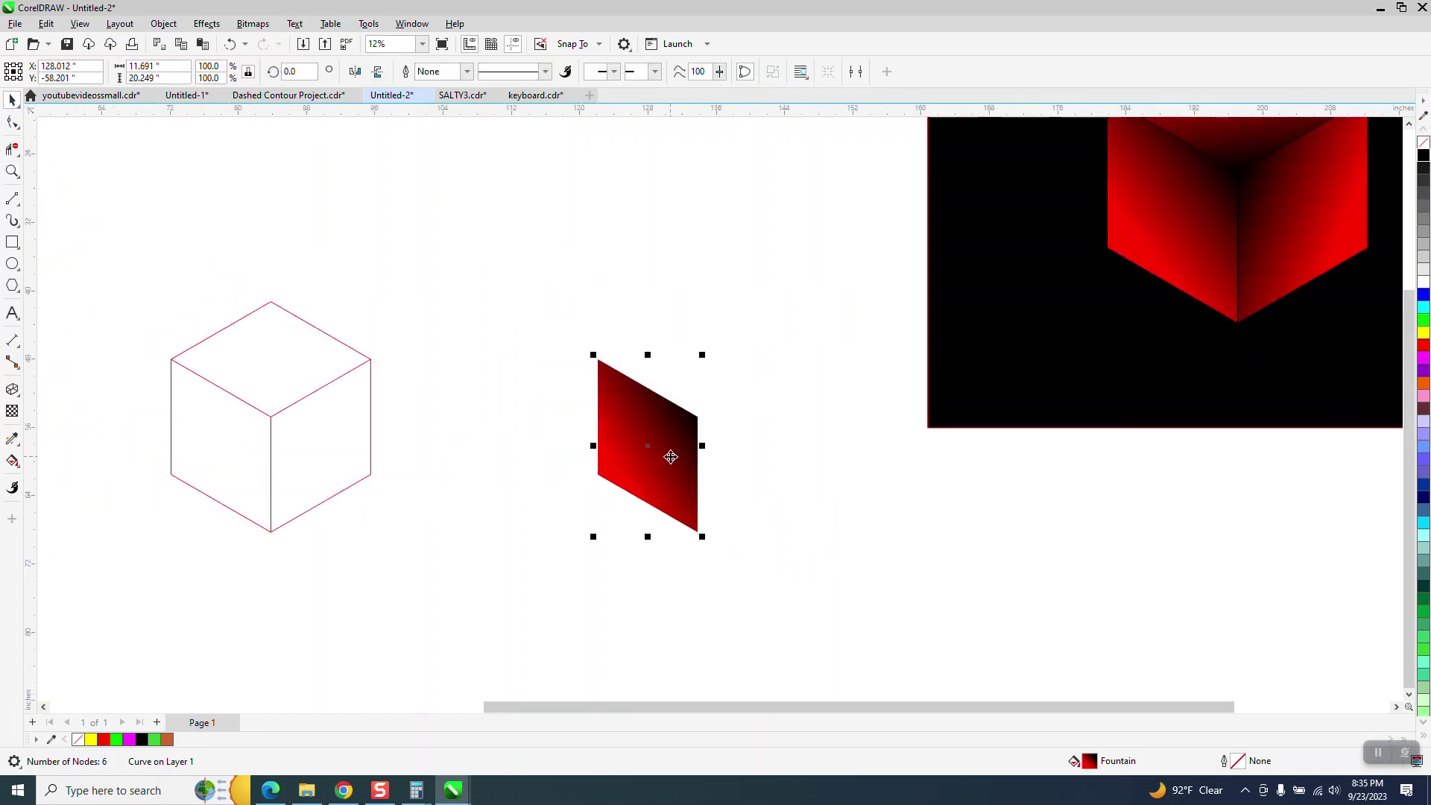
{"action": "left_click", "coordinate": [20, 466]}
- Smart Fill the cube's right face red and nudge it beside the gradient face
{"action": "left_click", "coordinate": [20, 469]}
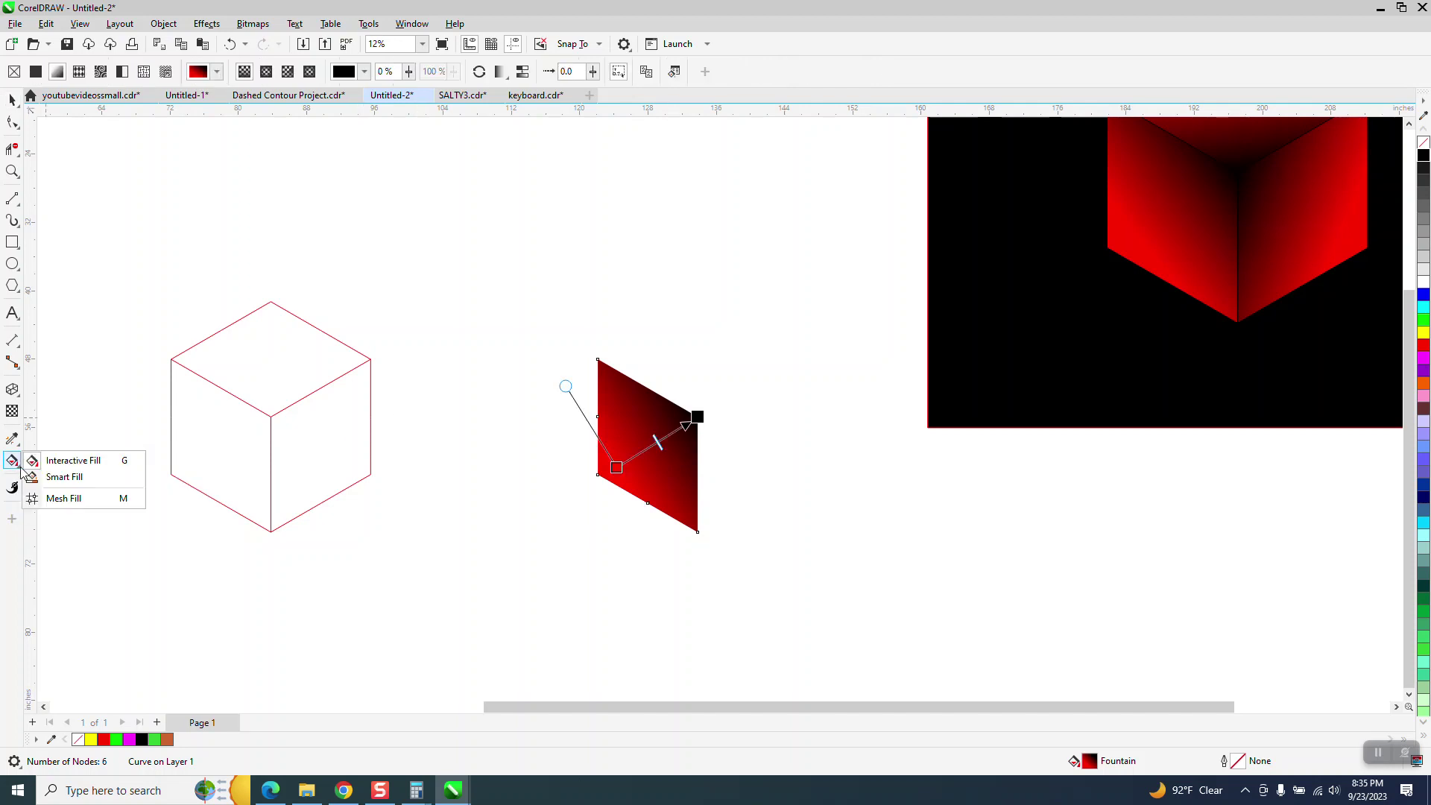
{"action": "left_click", "coordinate": [52, 477]}
{"action": "left_click", "coordinate": [324, 457]}
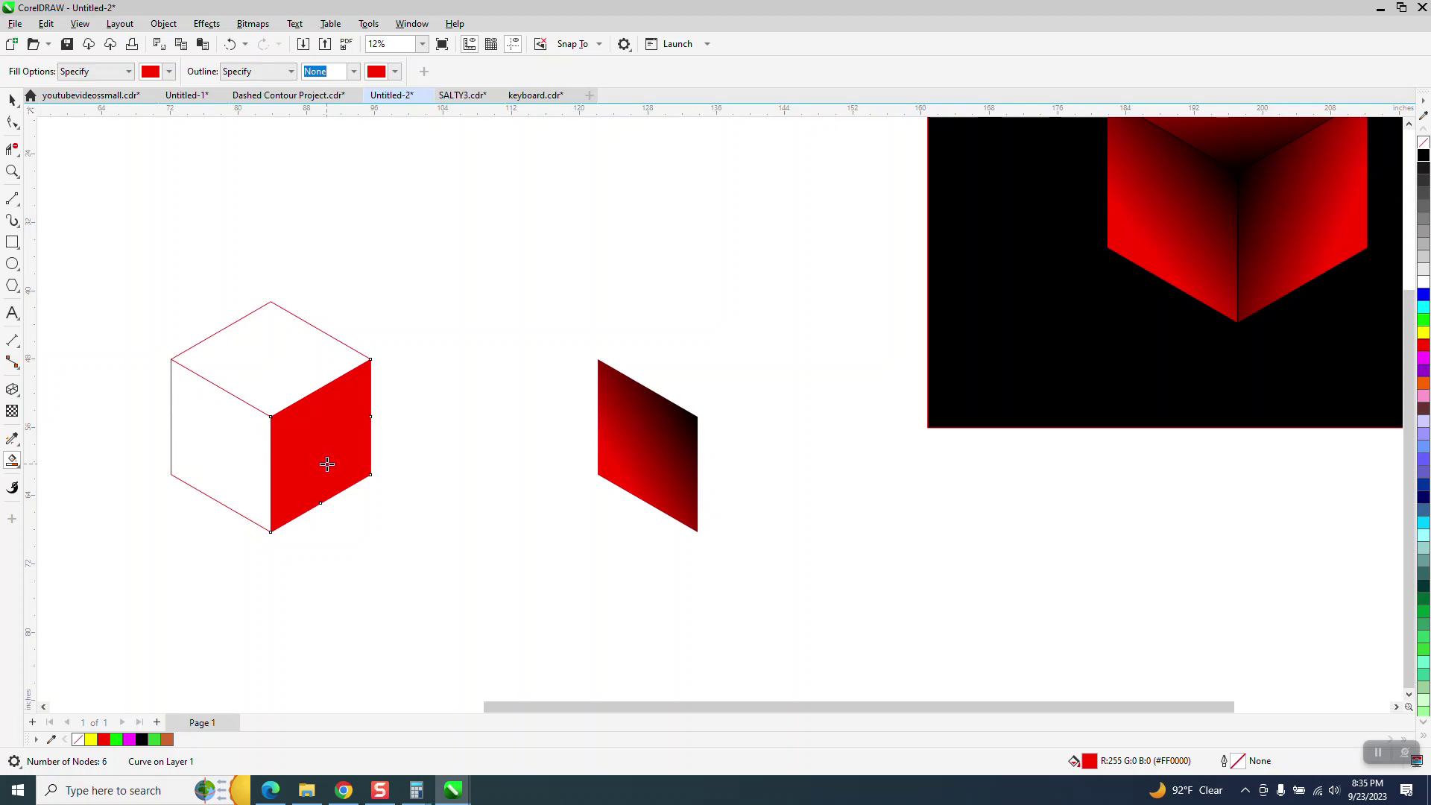
{"action": "key", "text": "shift+Right"}
{"action": "key", "text": "shift+Right"}
- Copy the red-to-black gradient onto the right face with the Attributes Eyedropper
{"action": "left_click", "coordinate": [12, 100]}
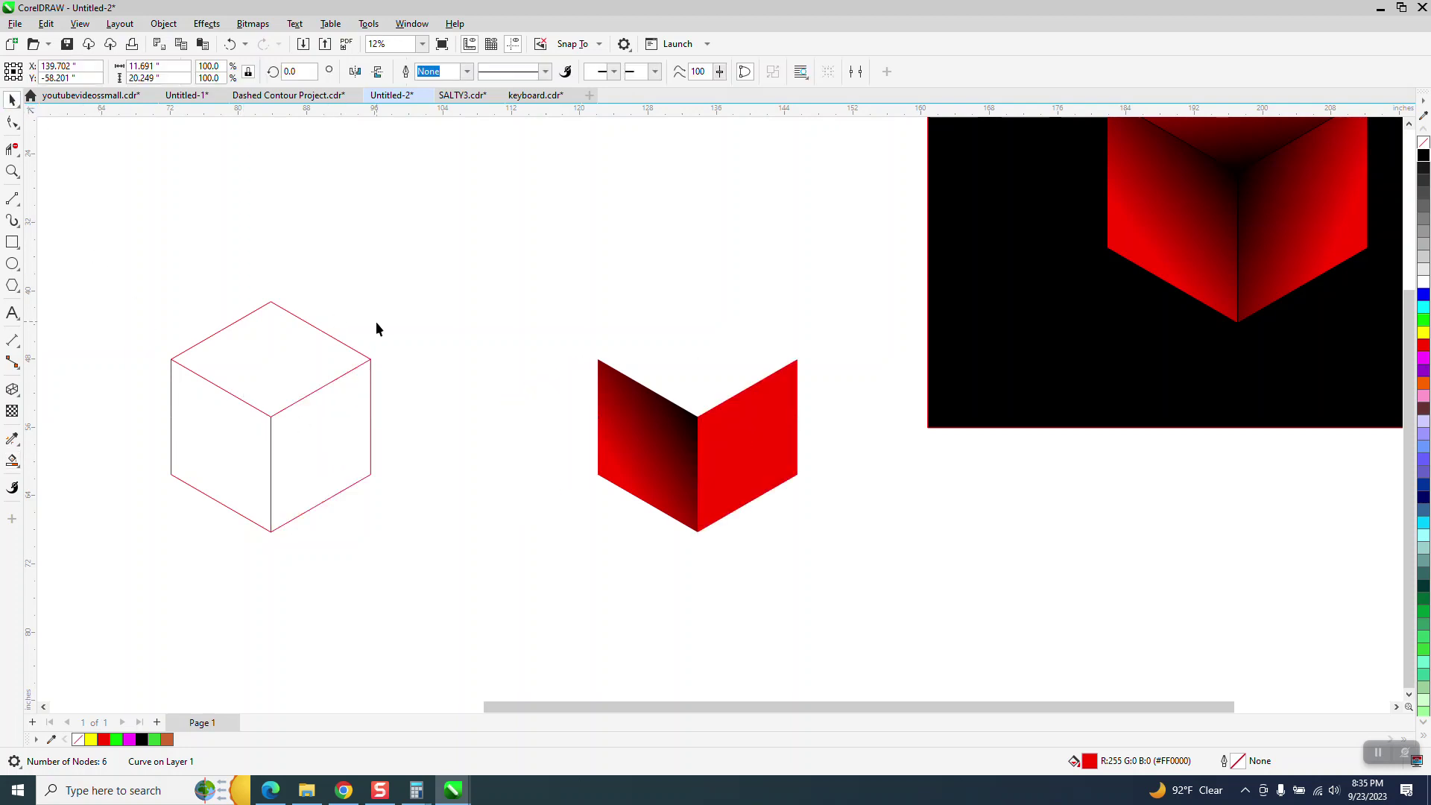
{"action": "left_click", "coordinate": [376, 320]}
{"action": "left_click", "coordinate": [659, 485]}
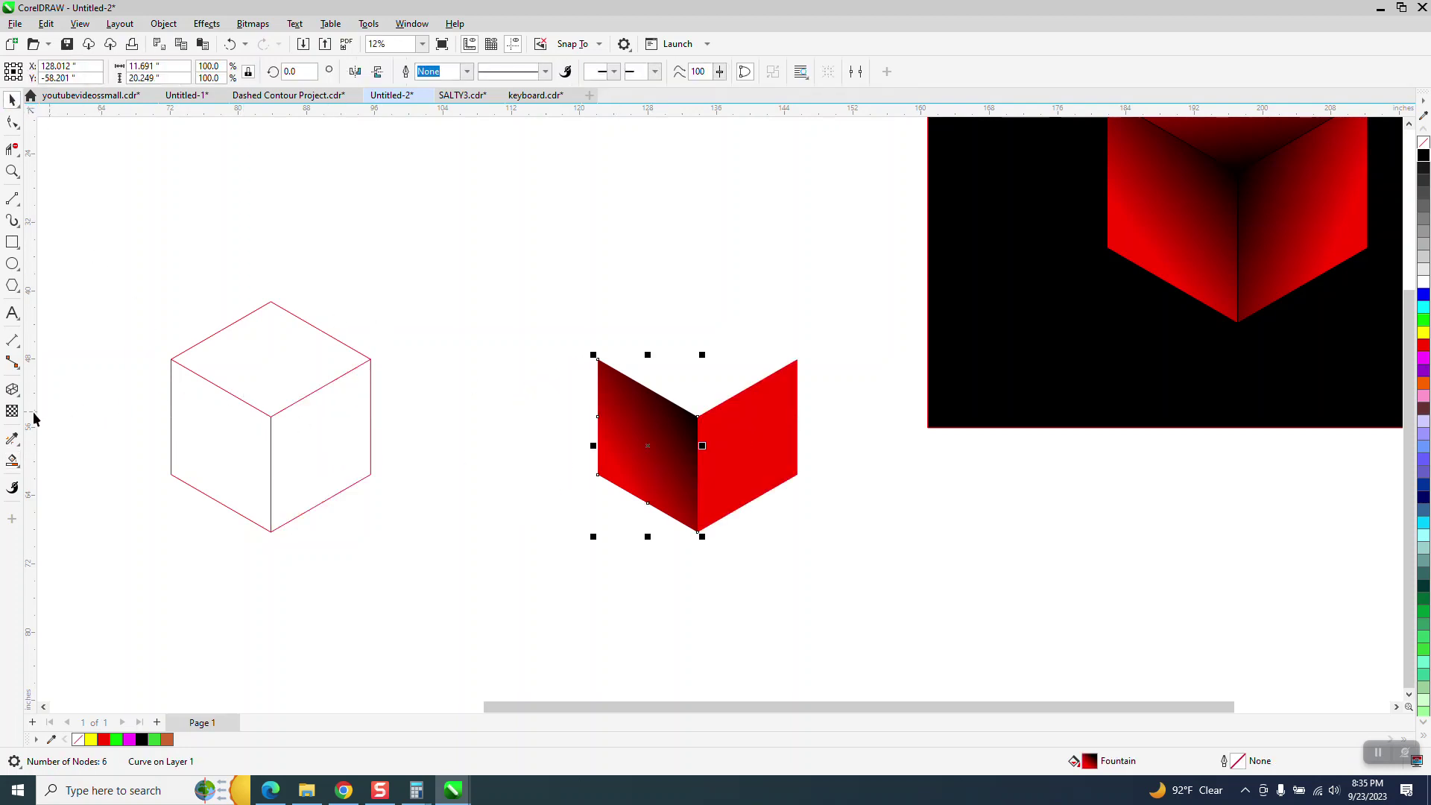
{"action": "left_click", "coordinate": [18, 447]}
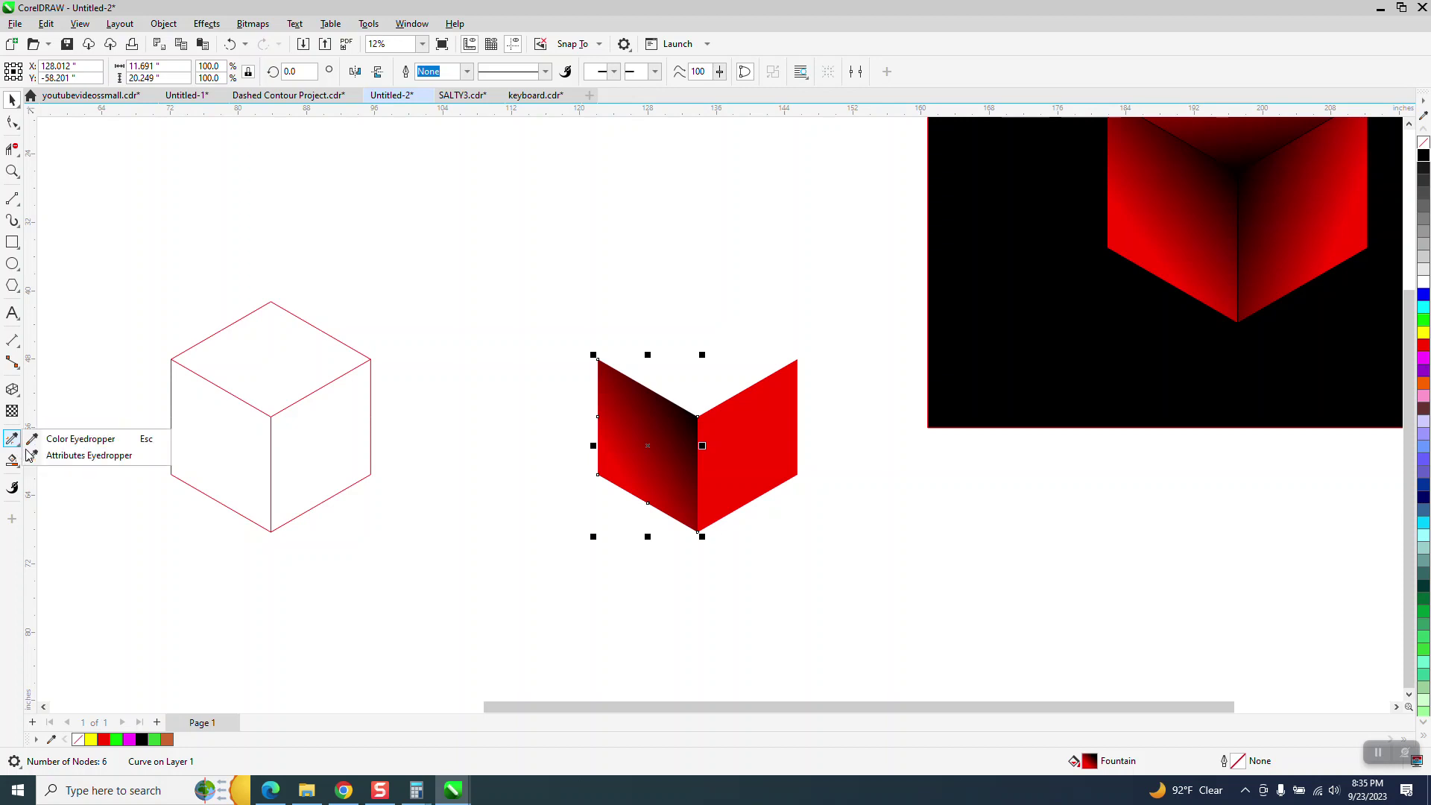
{"action": "left_click", "coordinate": [75, 458]}
{"action": "left_click", "coordinate": [746, 450]}
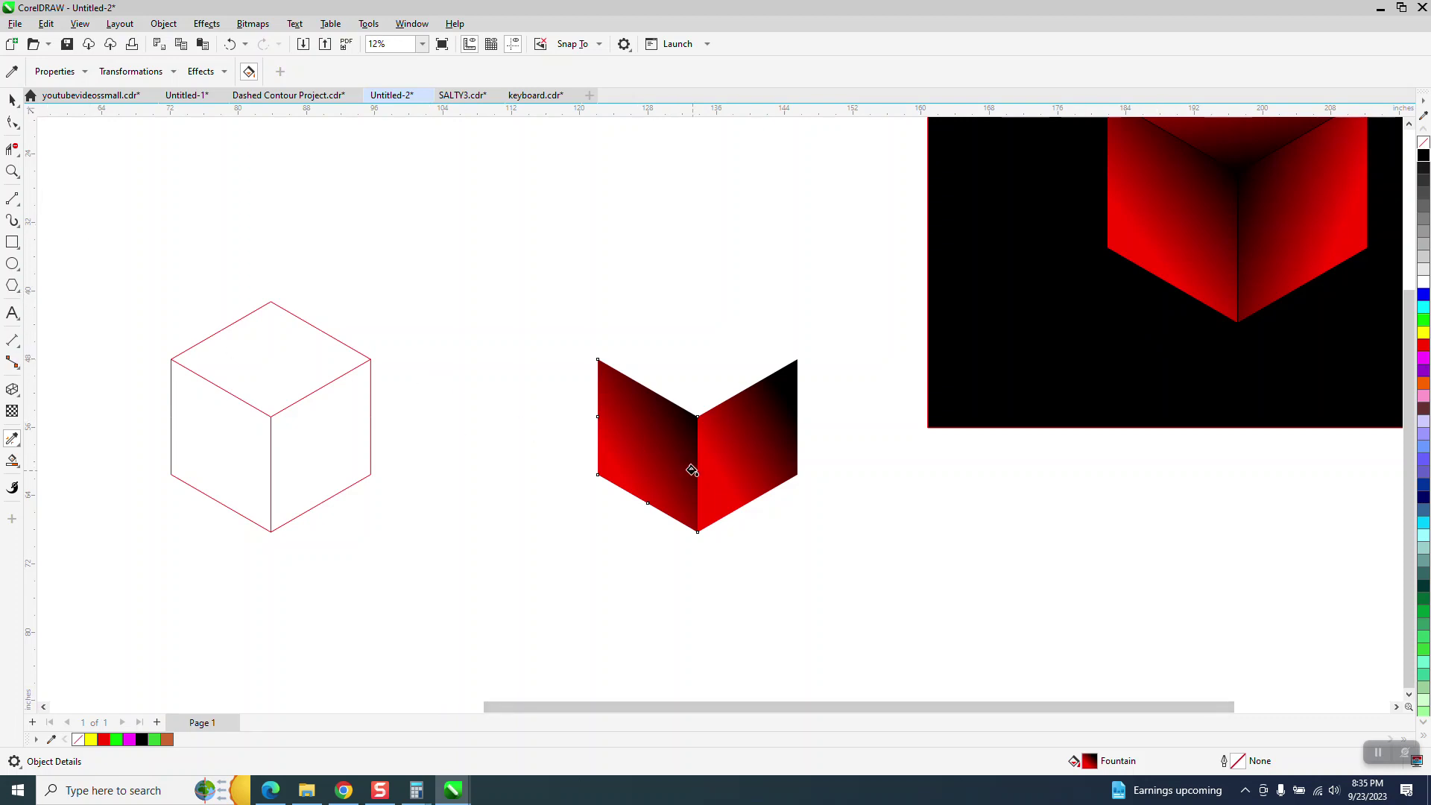
- Delete the right gradient face and move the remaining face just right of the cube outline
{"action": "left_click", "coordinate": [12, 99]}
{"action": "left_click", "coordinate": [754, 397]}
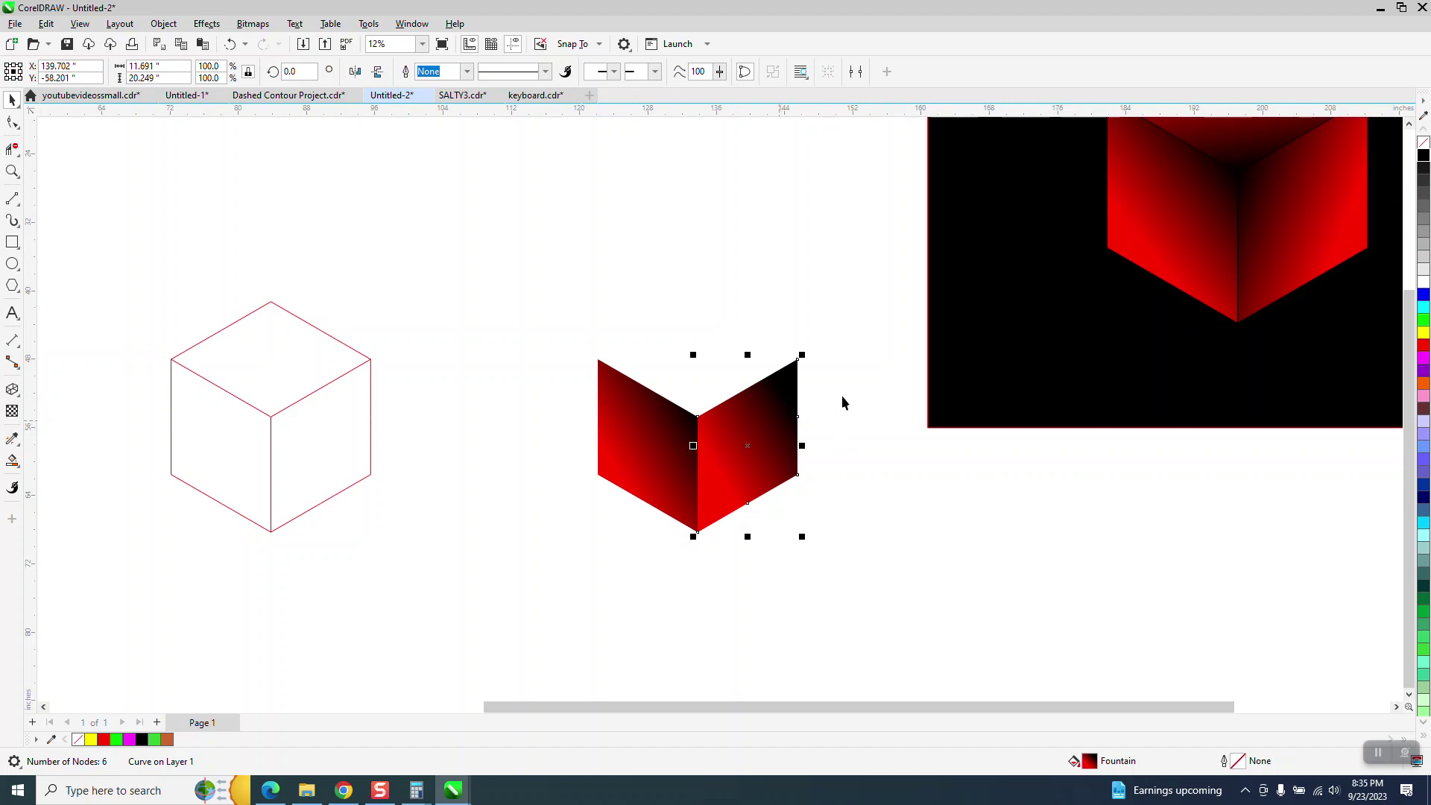
{"action": "key", "text": "Delete"}
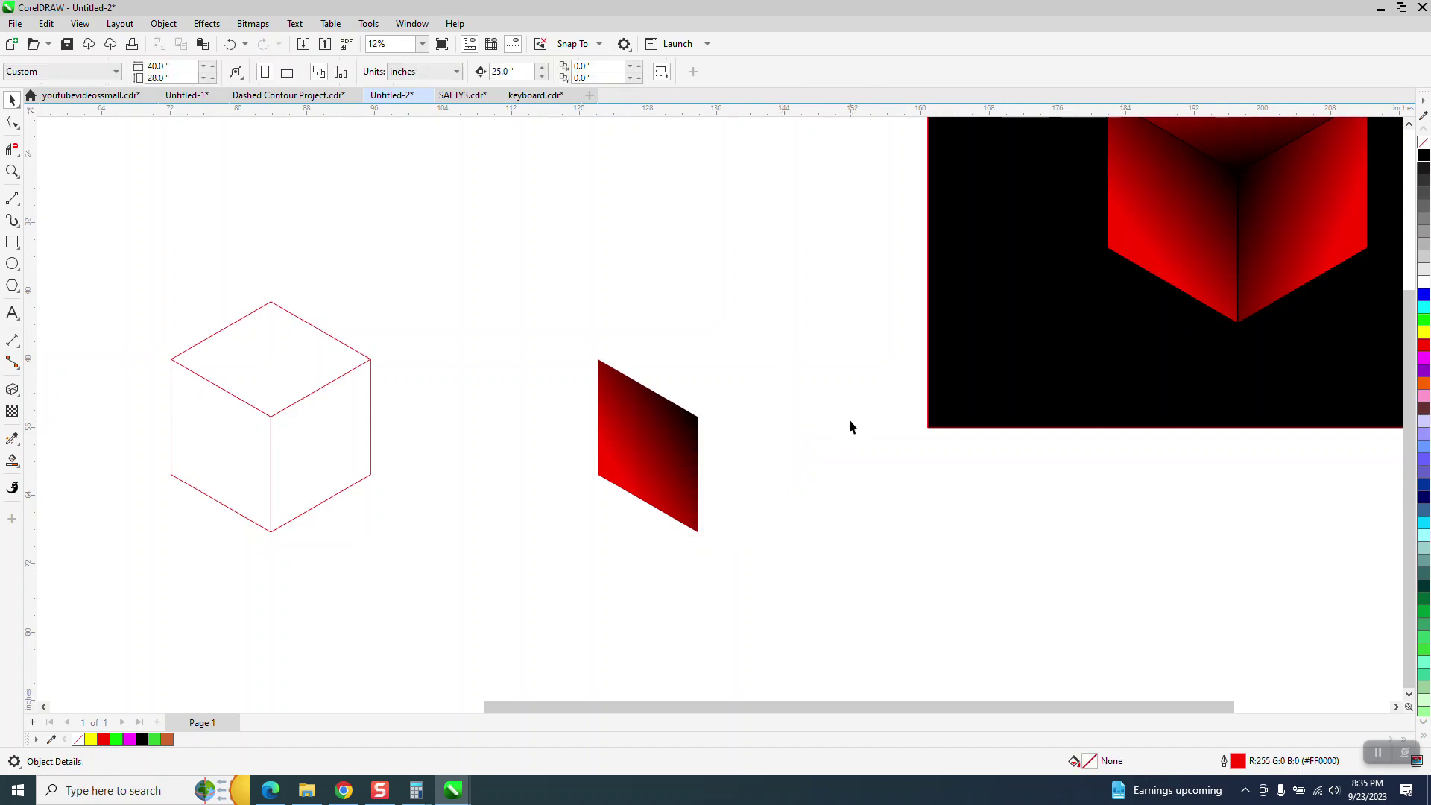
{"action": "left_click", "coordinate": [622, 441]}
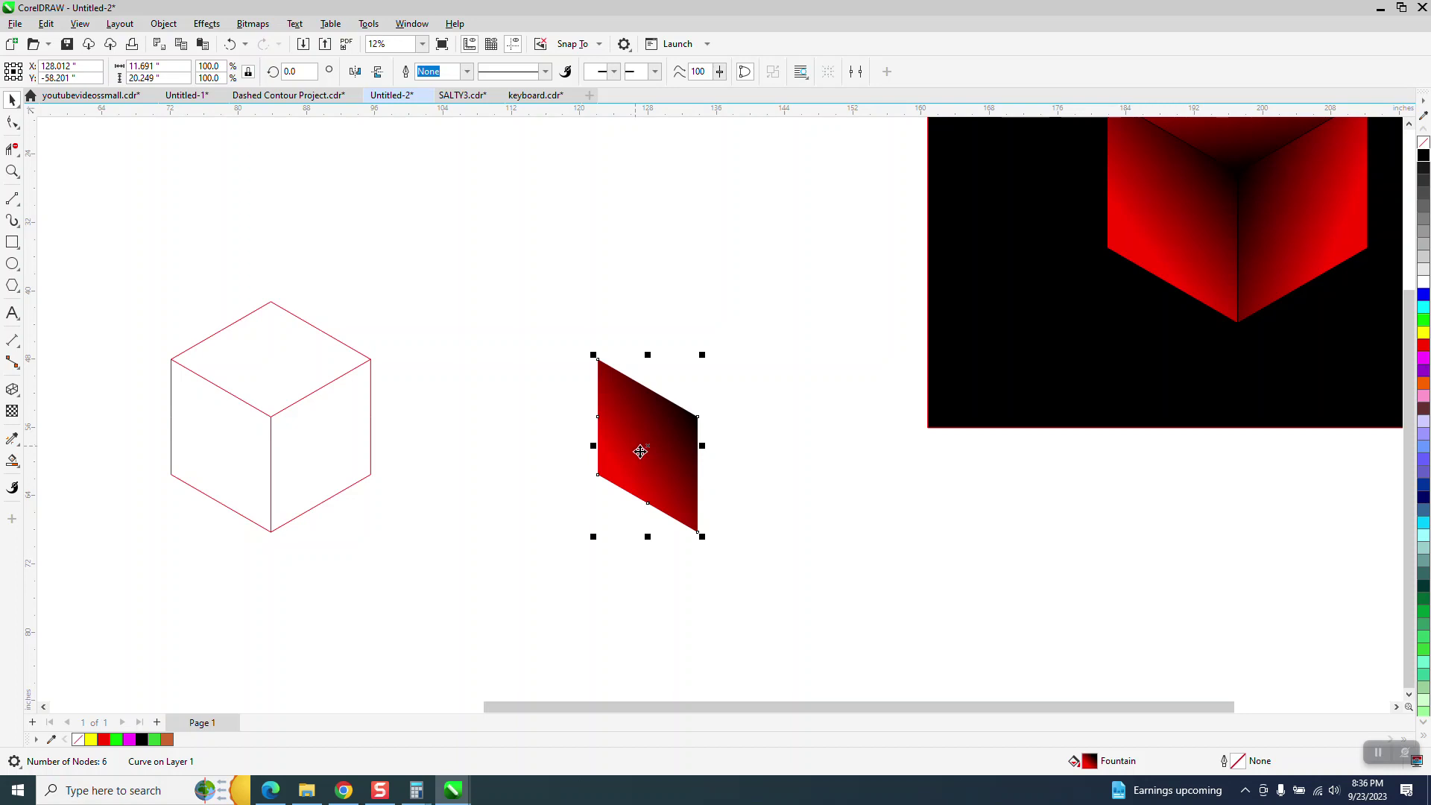
{"action": "left_click_drag", "start_coordinate": [681, 431], "coordinate": [542, 450]}
- Clone the gradient face, rotating copies 120° and 240° about its top-right corner
{"action": "left_click", "coordinate": [45, 24]}
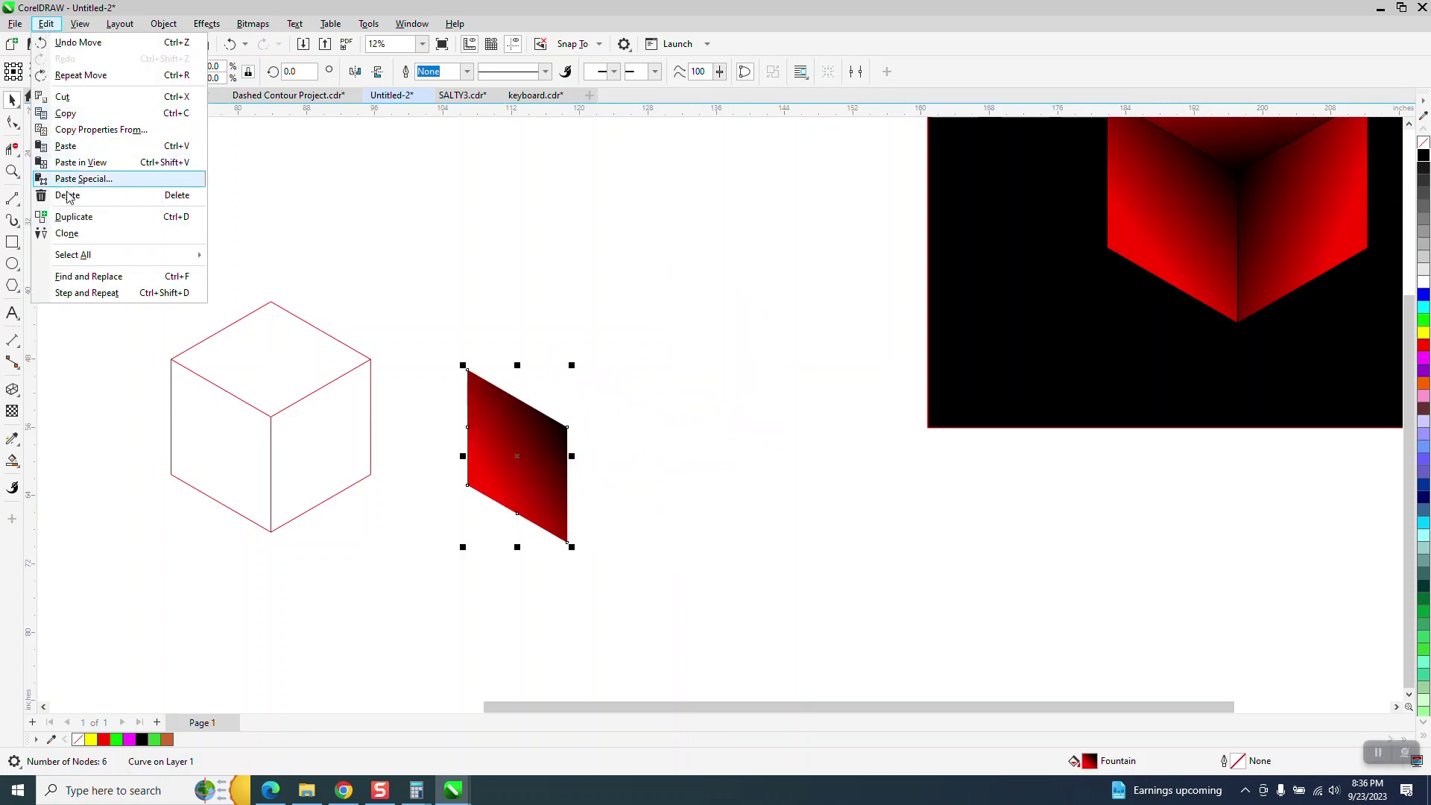
{"action": "left_click", "coordinate": [65, 233]}
{"action": "left_click", "coordinate": [519, 466]}
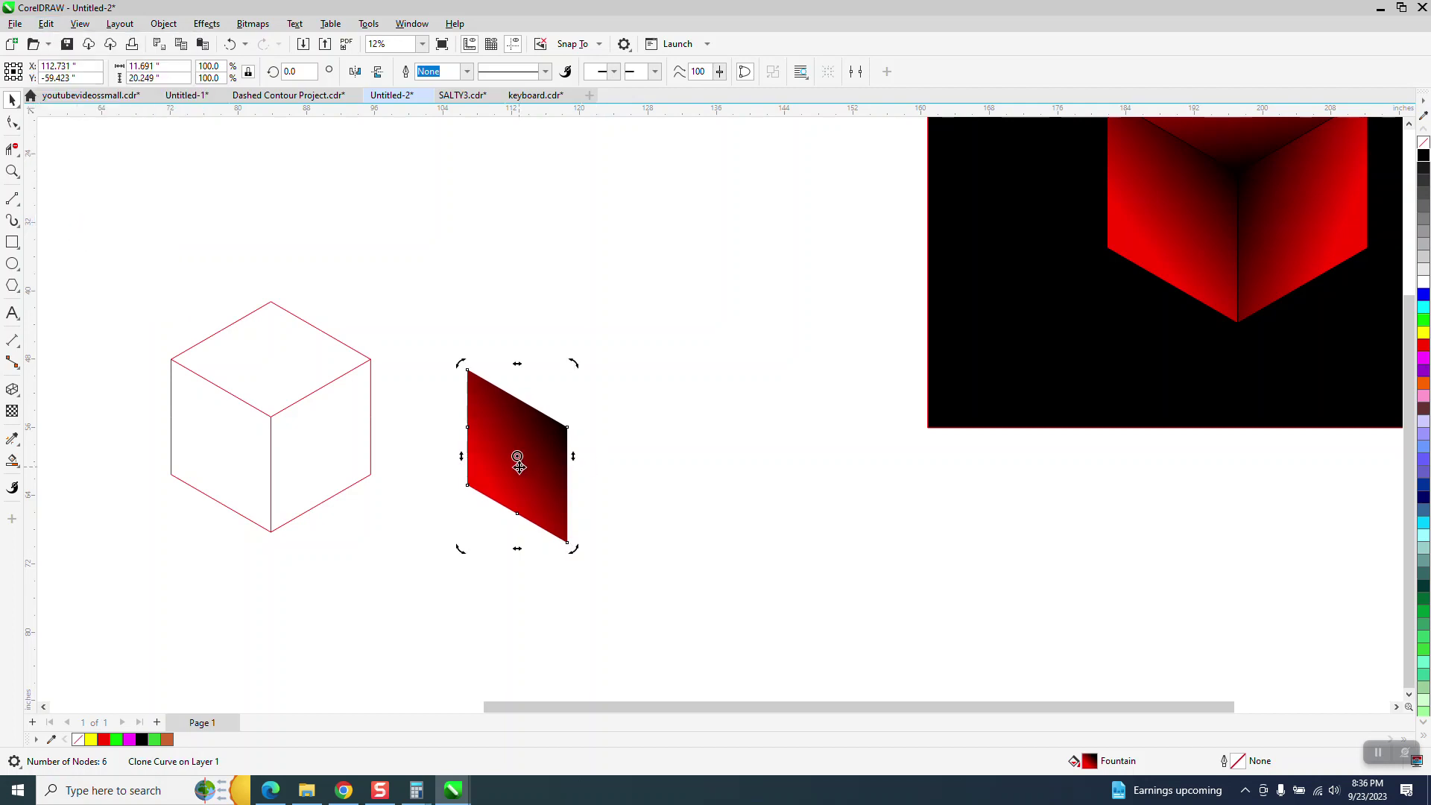
{"action": "left_click_drag", "start_coordinate": [518, 459], "coordinate": [565, 425]}
{"action": "left_click", "coordinate": [292, 72]}
{"action": "type", "text": "120"}
{"action": "key", "text": "Return"}
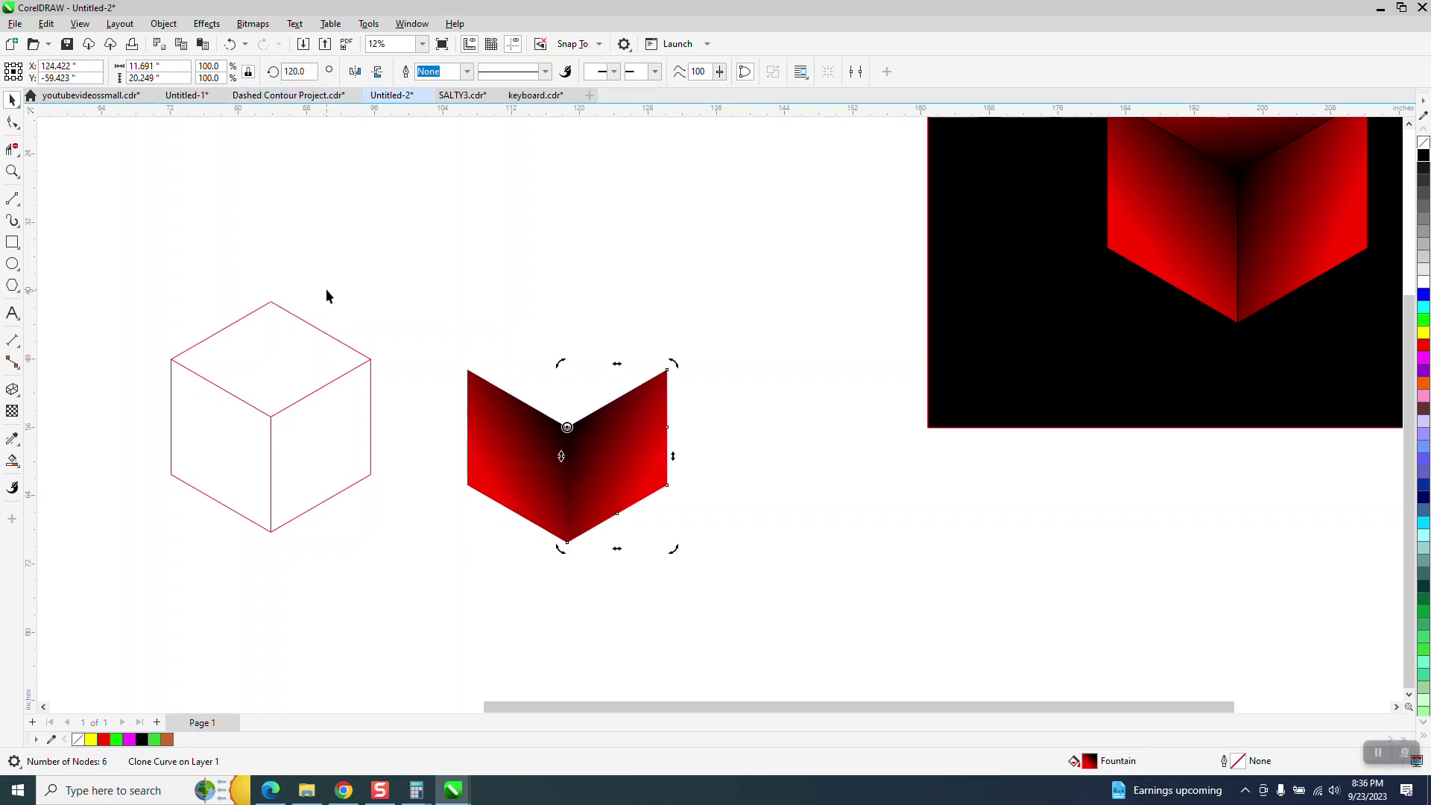
{"action": "key", "text": "ctrl+r"}
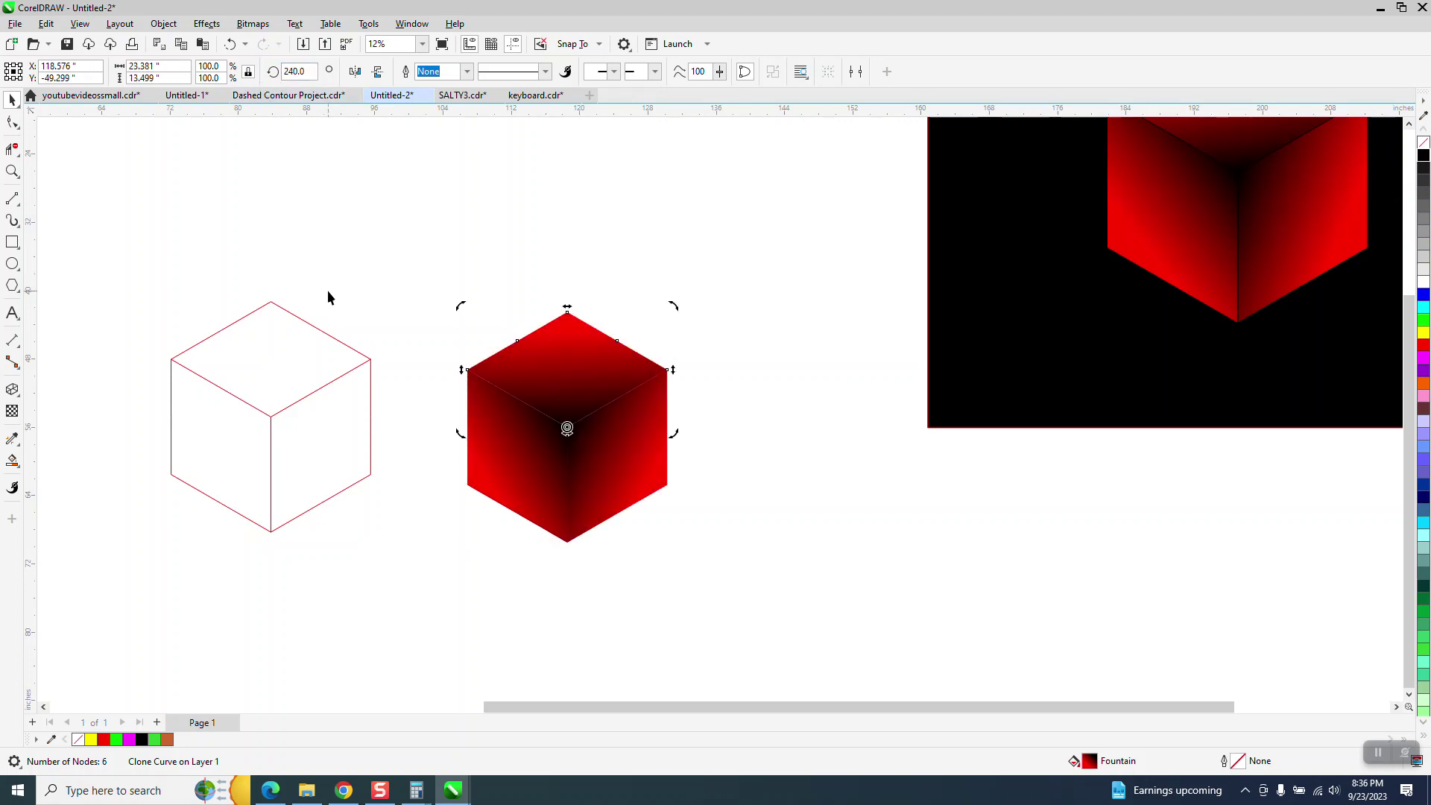
{"action": "left_click", "coordinate": [13, 172]}
{"action": "left_click_drag", "start_coordinate": [423, 275], "coordinate": [701, 585]}
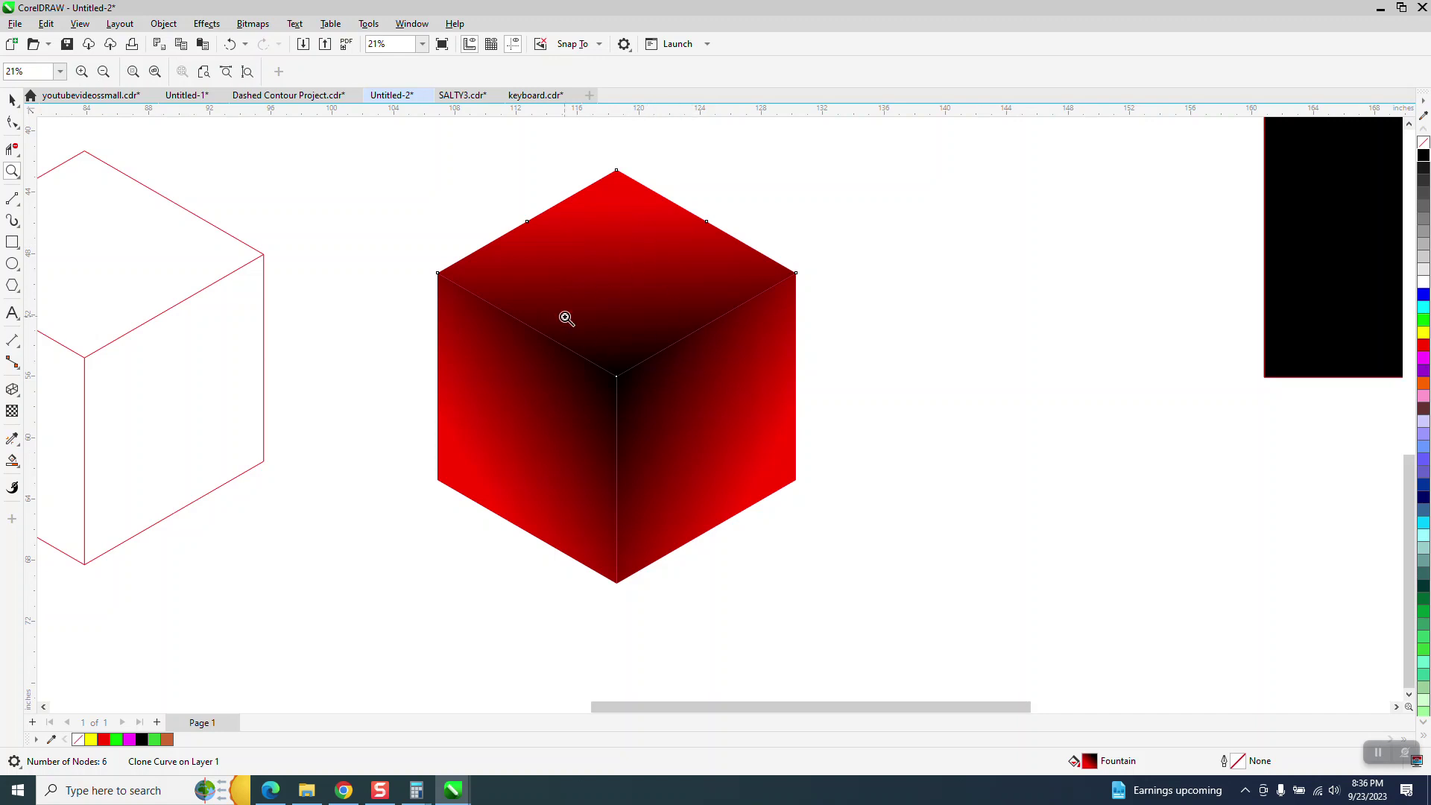
- Drag the left face's gradient angle and midpoint handles so black gathers at the centre corner
{"action": "left_click", "coordinate": [12, 461]}
{"action": "left_click", "coordinate": [45, 457]}
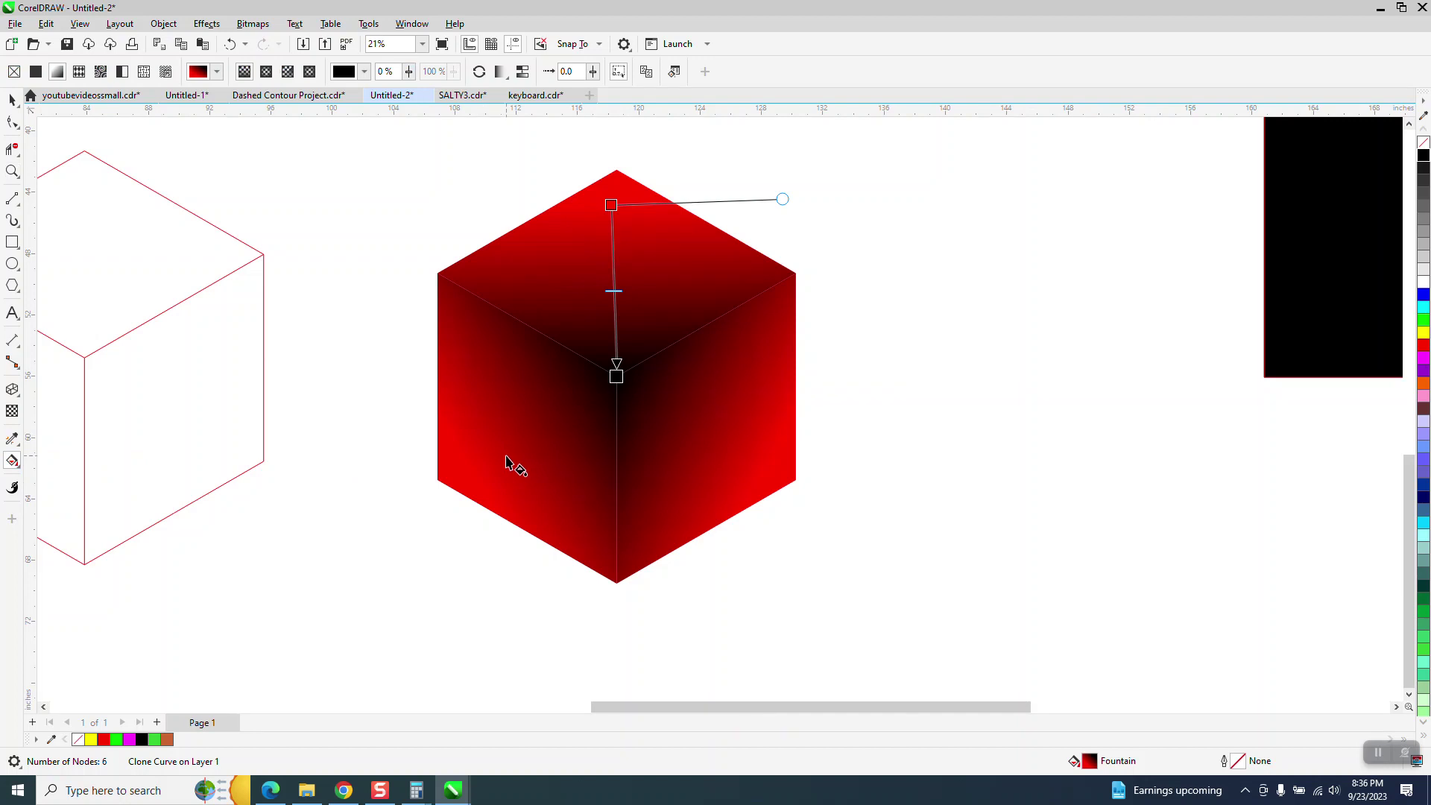
{"action": "left_click", "coordinate": [505, 460]}
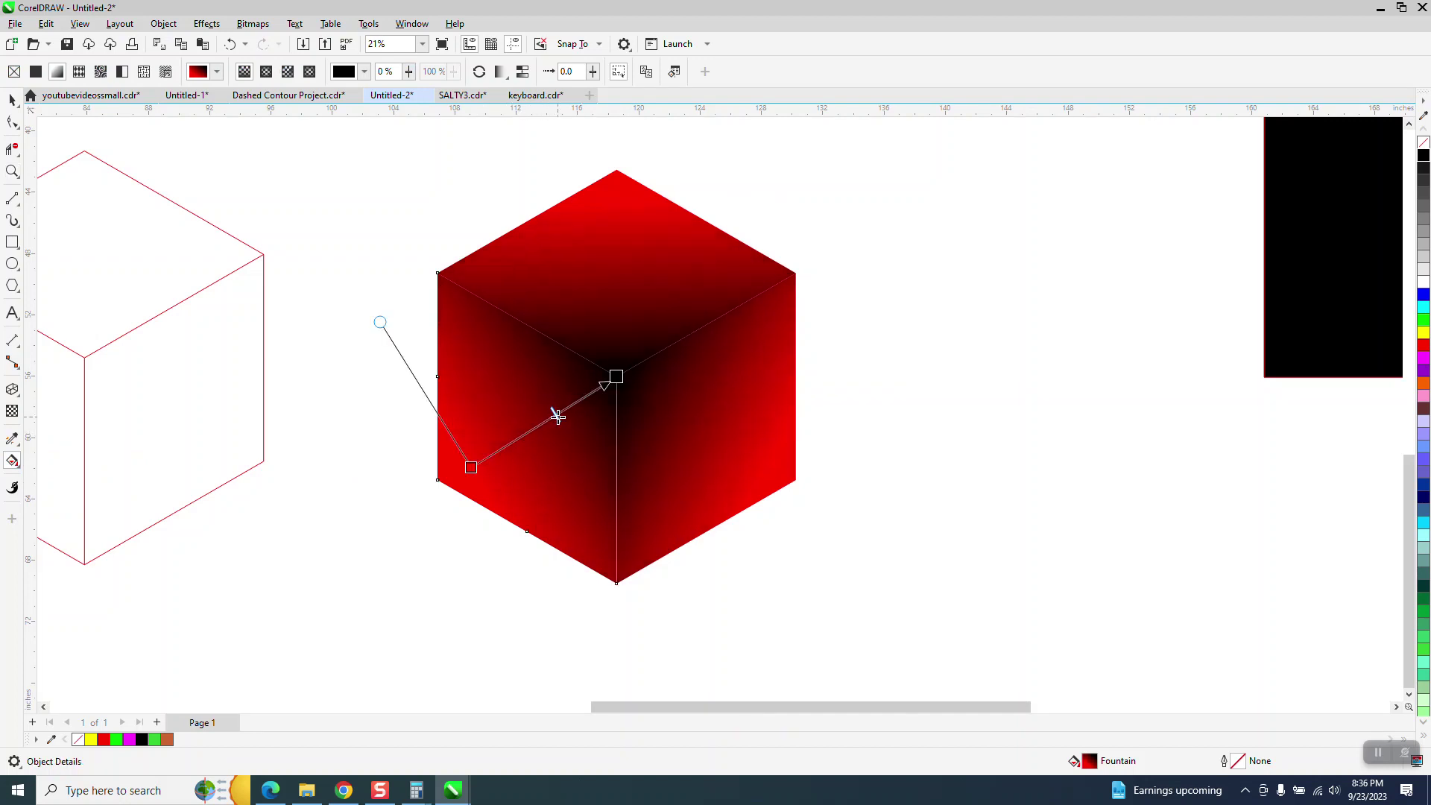
{"action": "left_click_drag", "start_coordinate": [576, 400], "coordinate": [530, 429]}
{"action": "left_click_drag", "start_coordinate": [380, 322], "coordinate": [386, 369]}
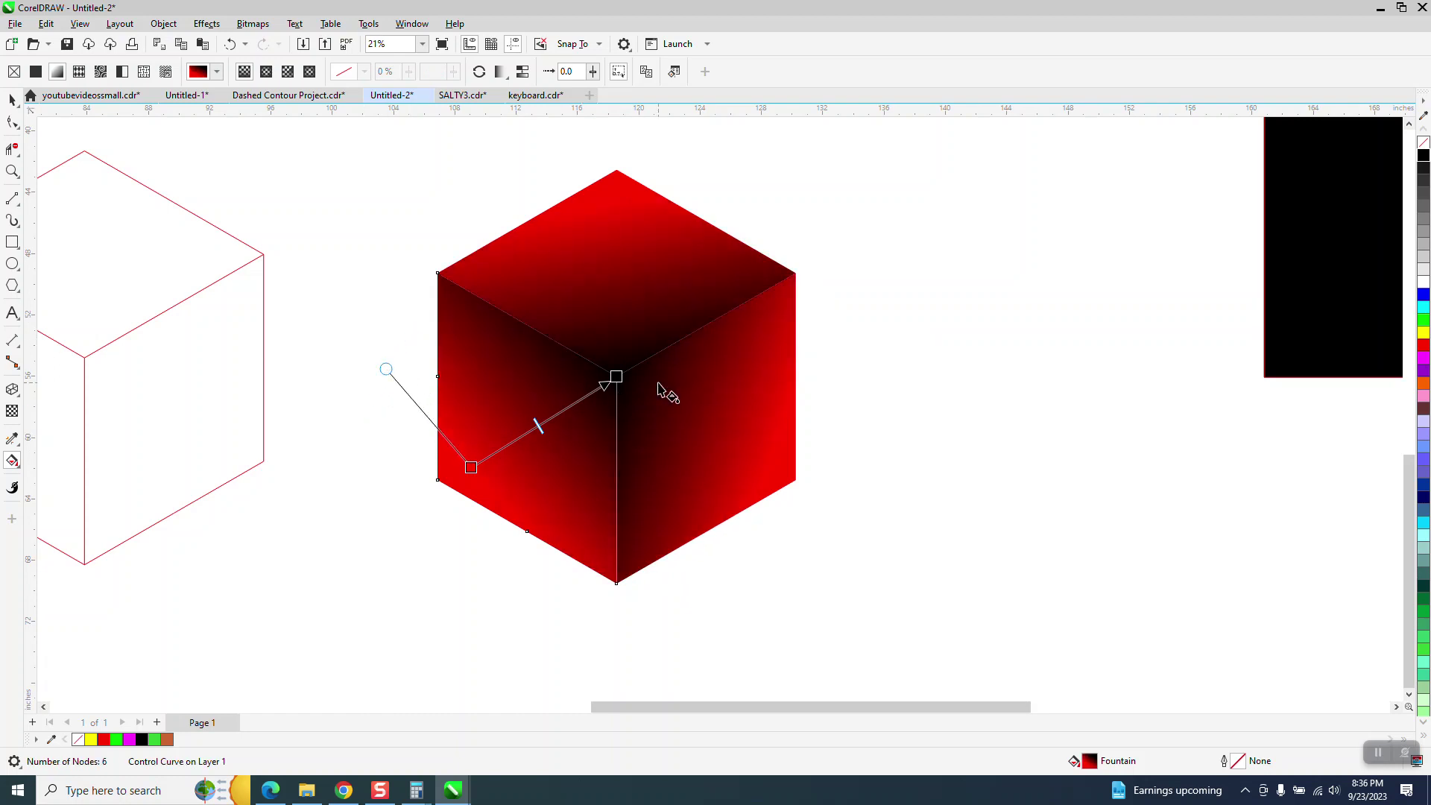
{"action": "left_click_drag", "start_coordinate": [538, 424], "coordinate": [571, 406]}
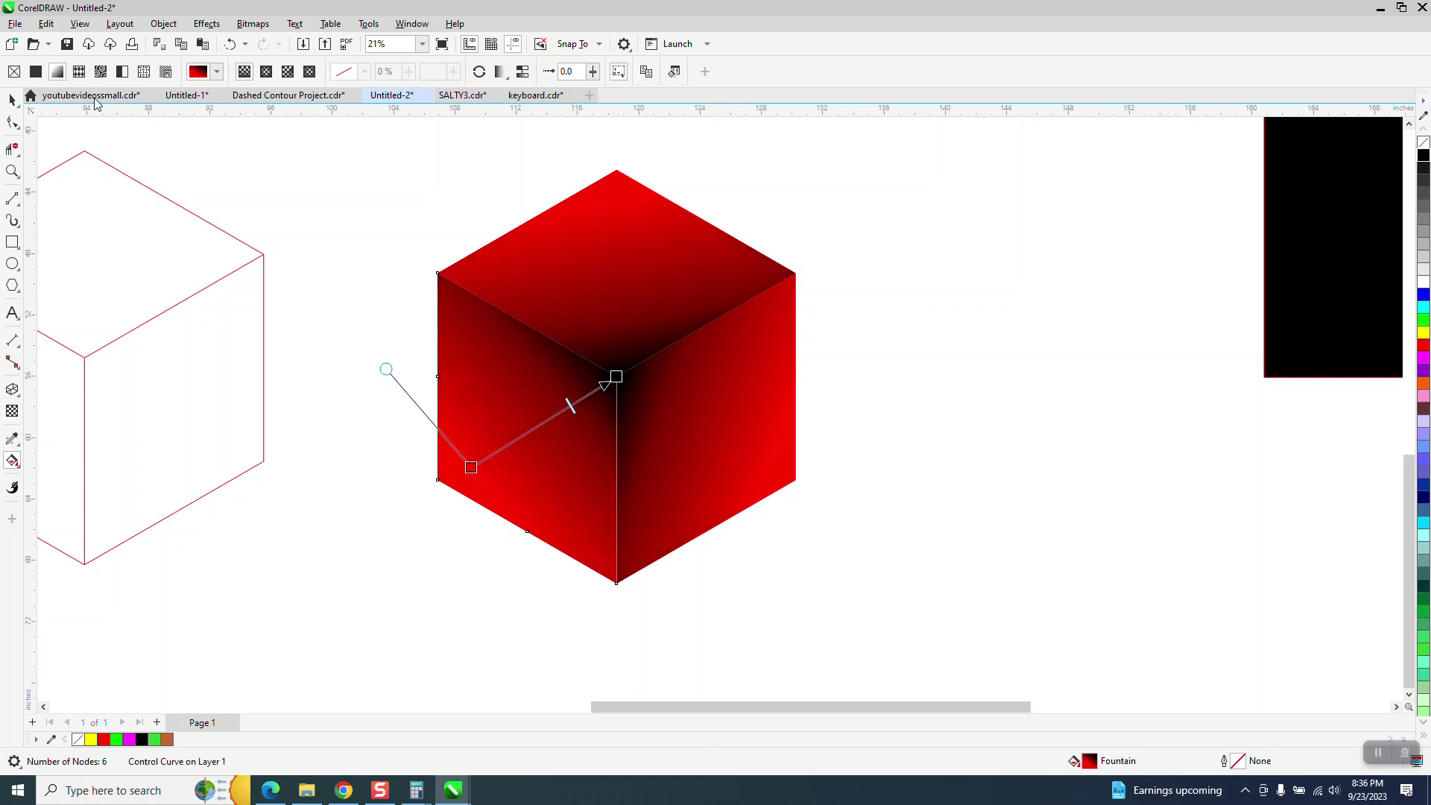
{"action": "left_click", "coordinate": [13, 99]}
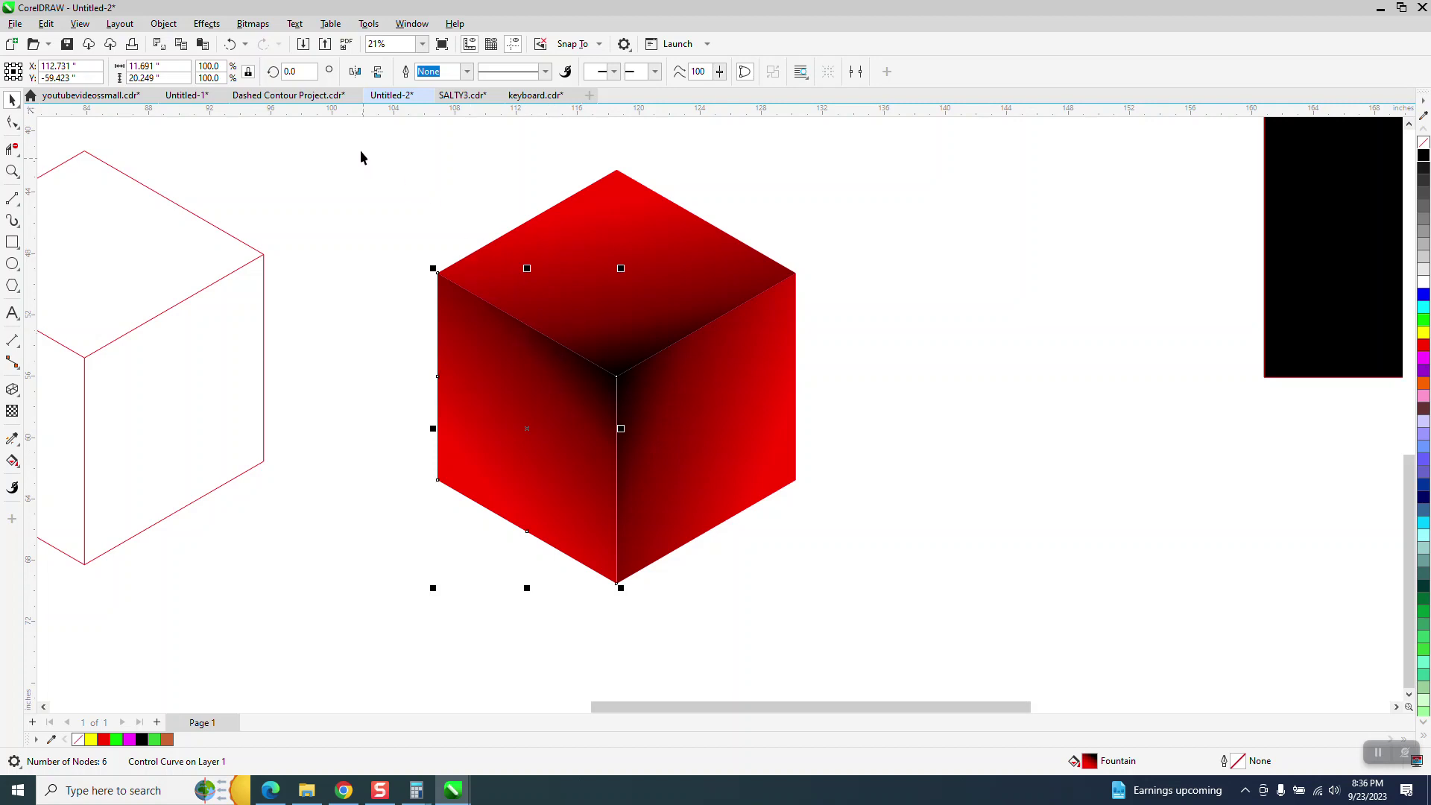
- Add a black hairline outline to the three cube faces and group them with Ctrl+G
{"action": "left_click_drag", "start_coordinate": [361, 151], "coordinate": [945, 607]}
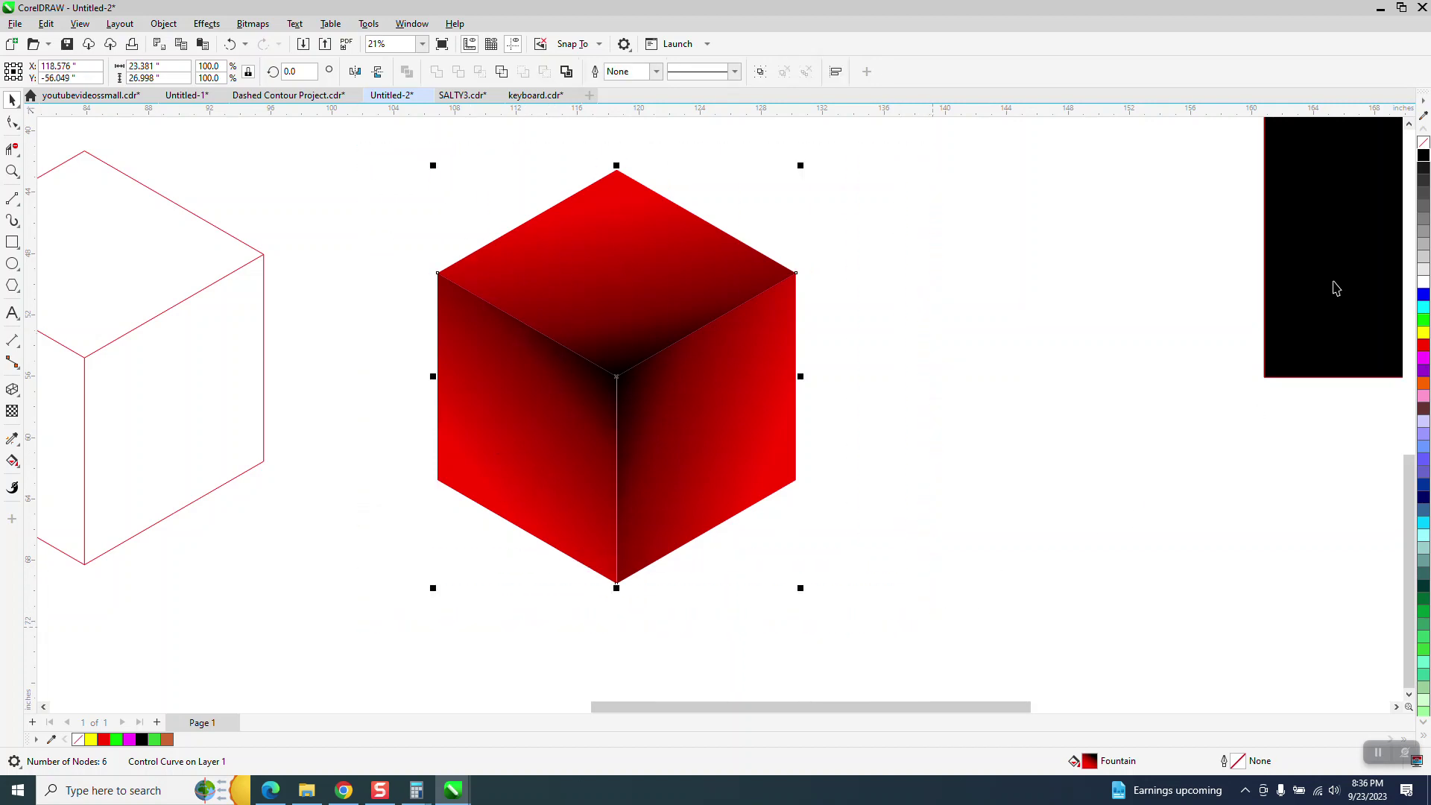
{"action": "right_click", "coordinate": [1422, 158]}
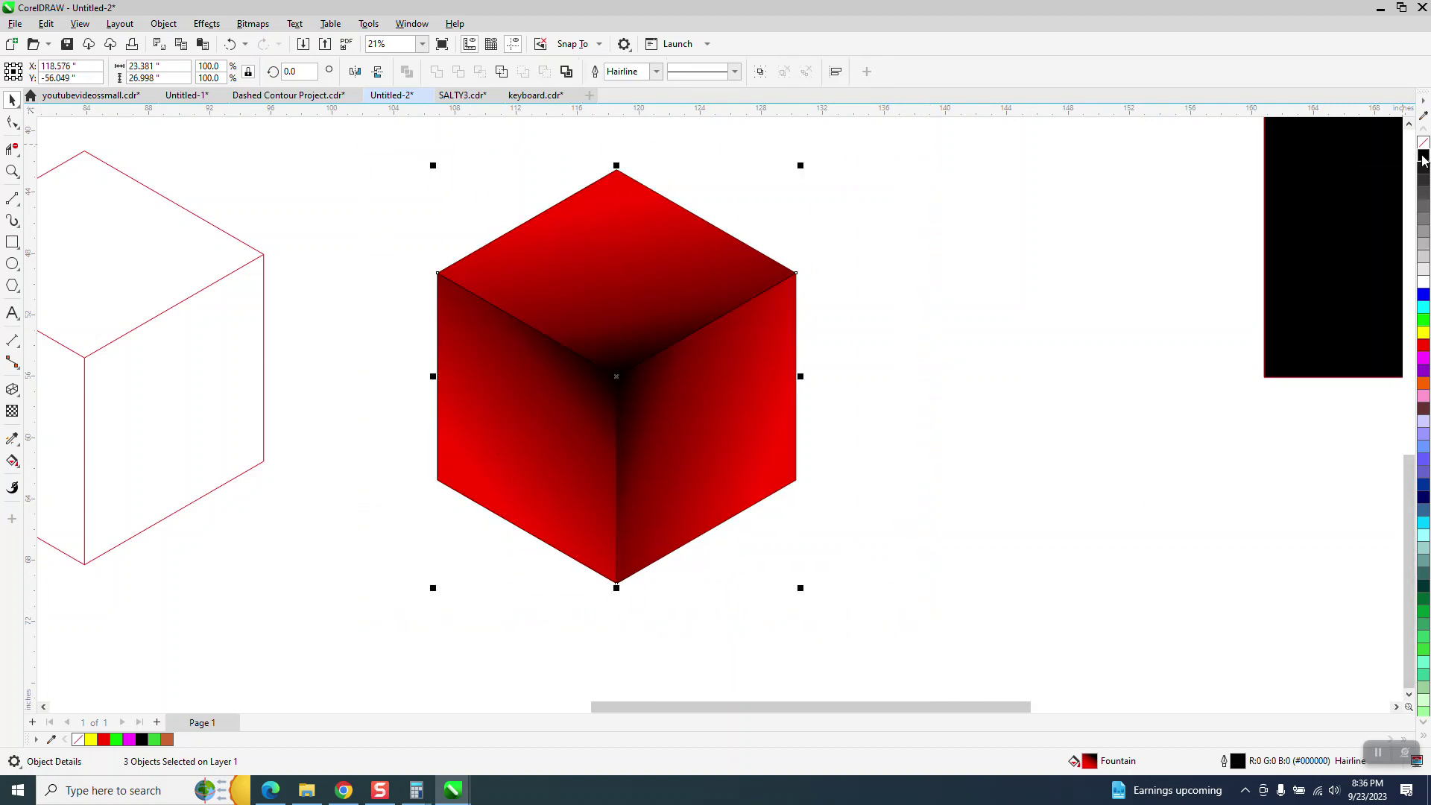
{"action": "scroll", "coordinate": [625, 458], "scroll_direction": "down", "scroll_amount": 2}
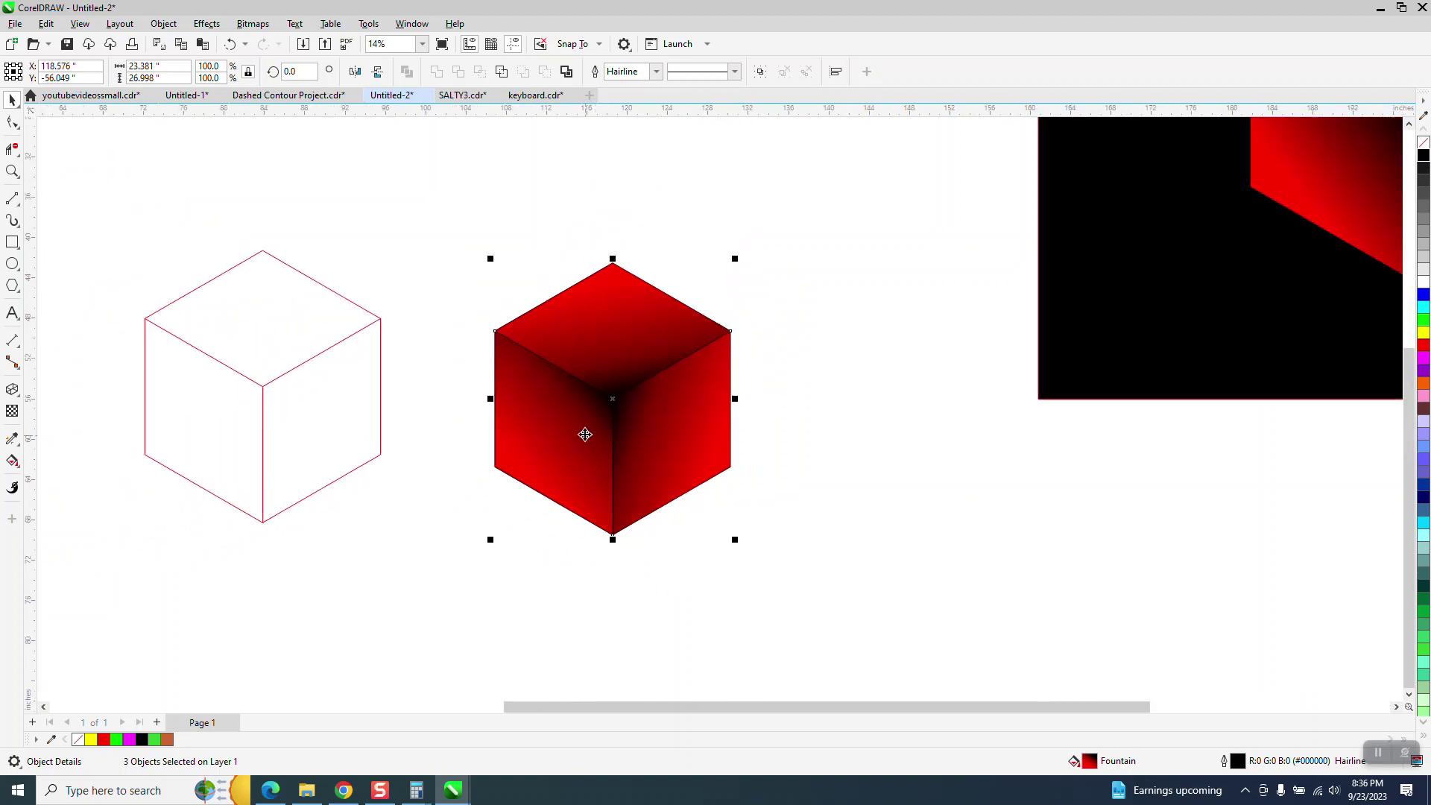
{"action": "scroll", "coordinate": [584, 432], "scroll_direction": "down", "scroll_amount": 1}
{"action": "left_click_drag", "start_coordinate": [458, 271], "coordinate": [716, 513]}
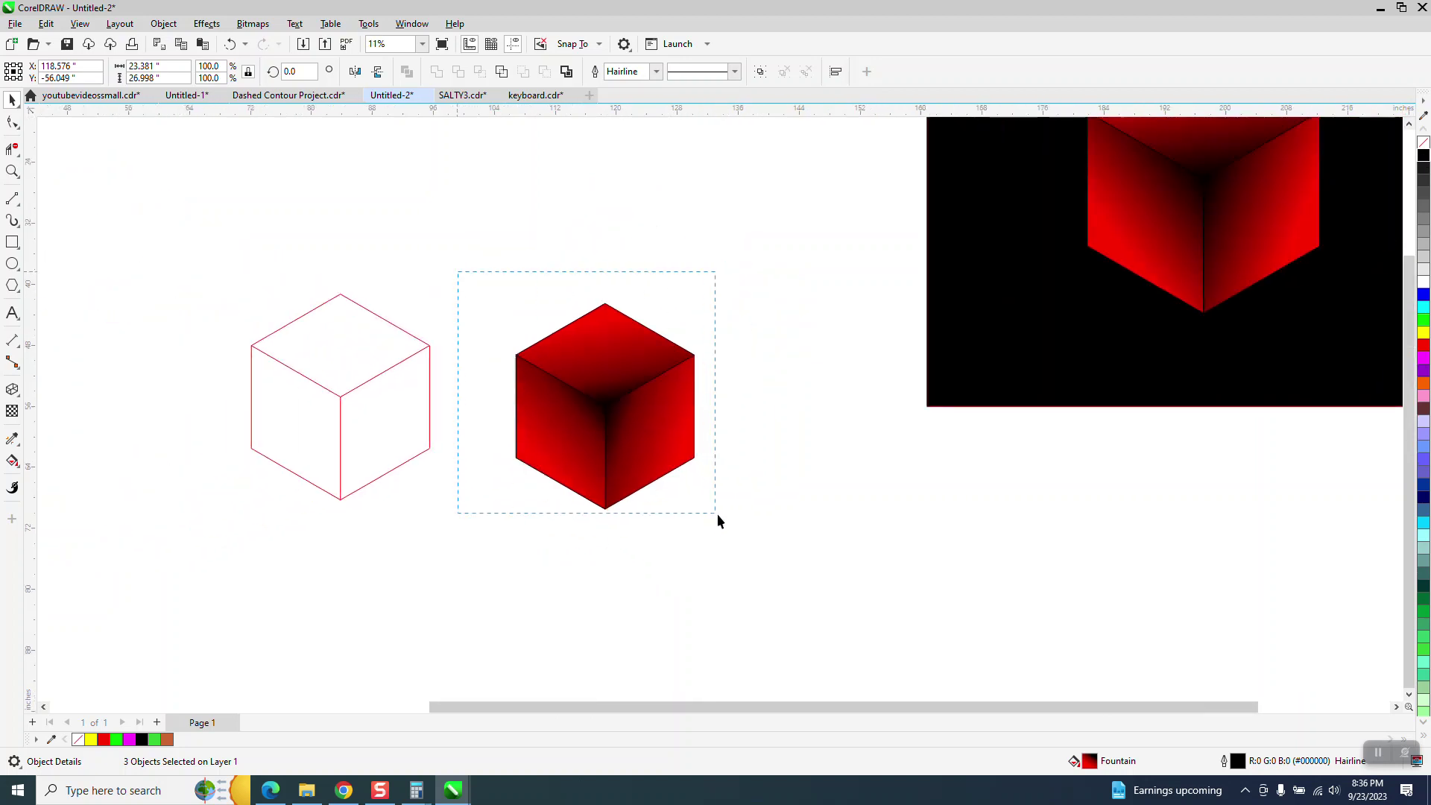
{"action": "key", "text": "ctrl+g"}
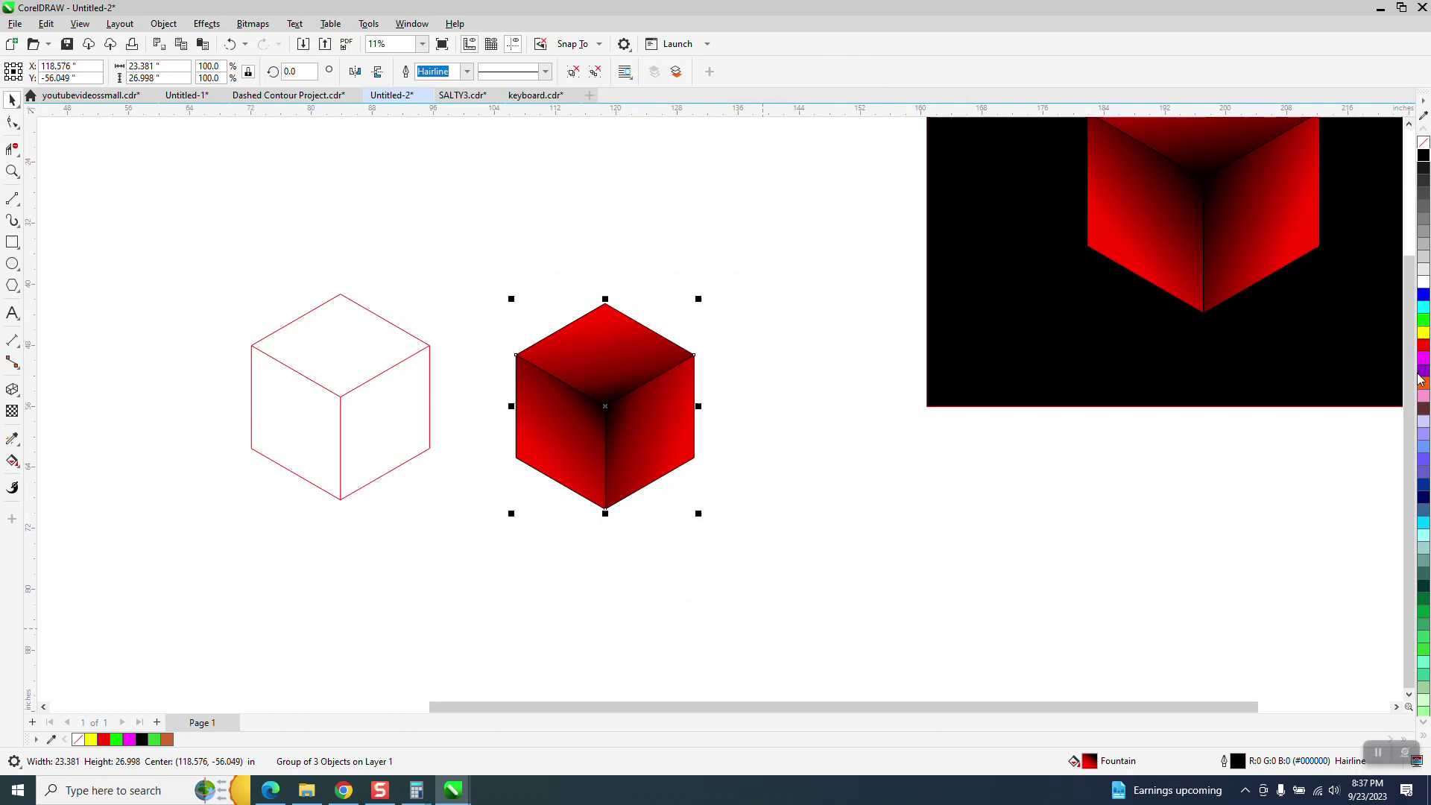
- Undo a trial blue fill on the cube, then draw a large blue-filled square around it
{"action": "left_click", "coordinate": [1425, 296]}
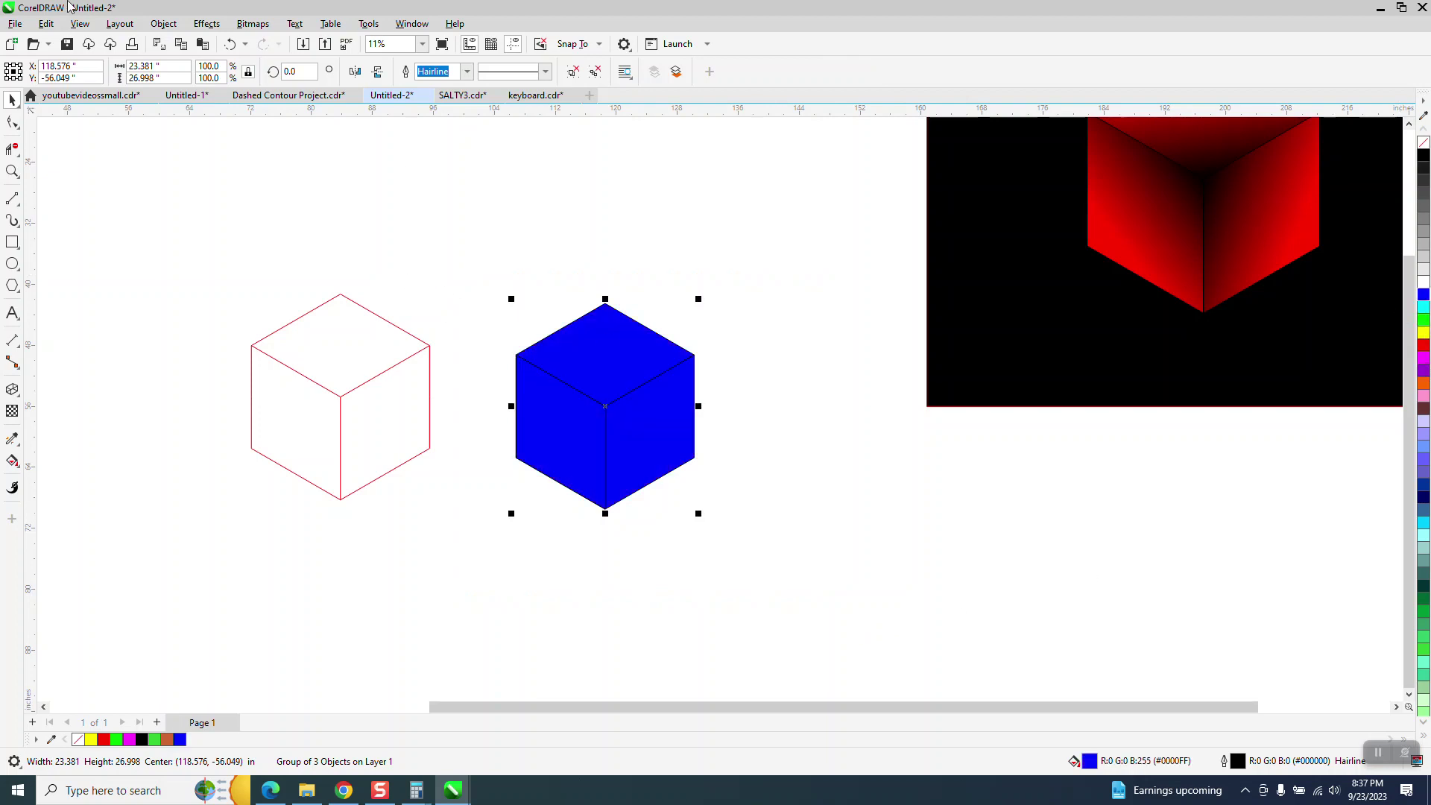
{"action": "left_click", "coordinate": [230, 45]}
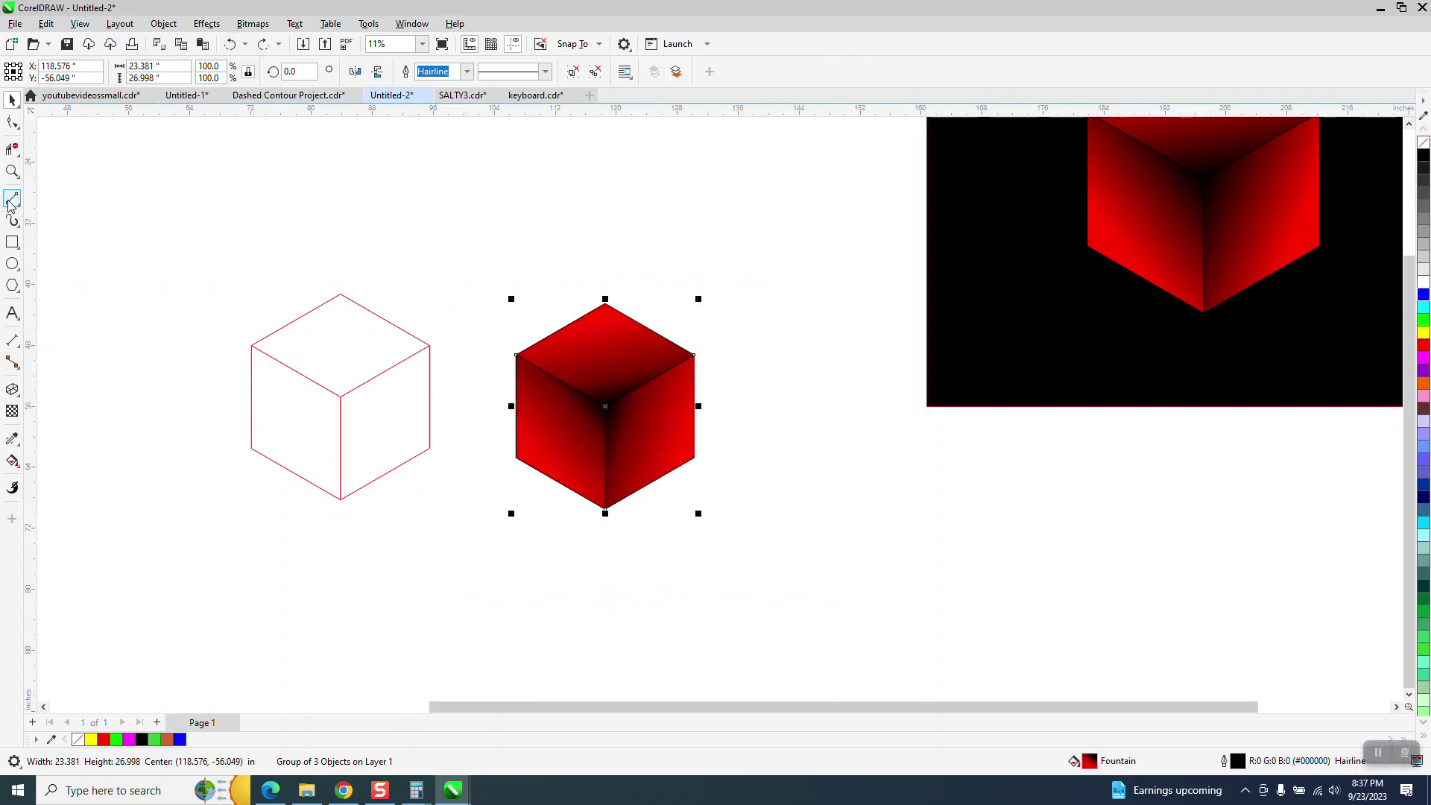
{"action": "key", "text": "F6"}
{"action": "left_click_drag", "start_coordinate": [450, 253], "coordinate": [793, 590]}
{"action": "left_click", "coordinate": [1425, 296]}
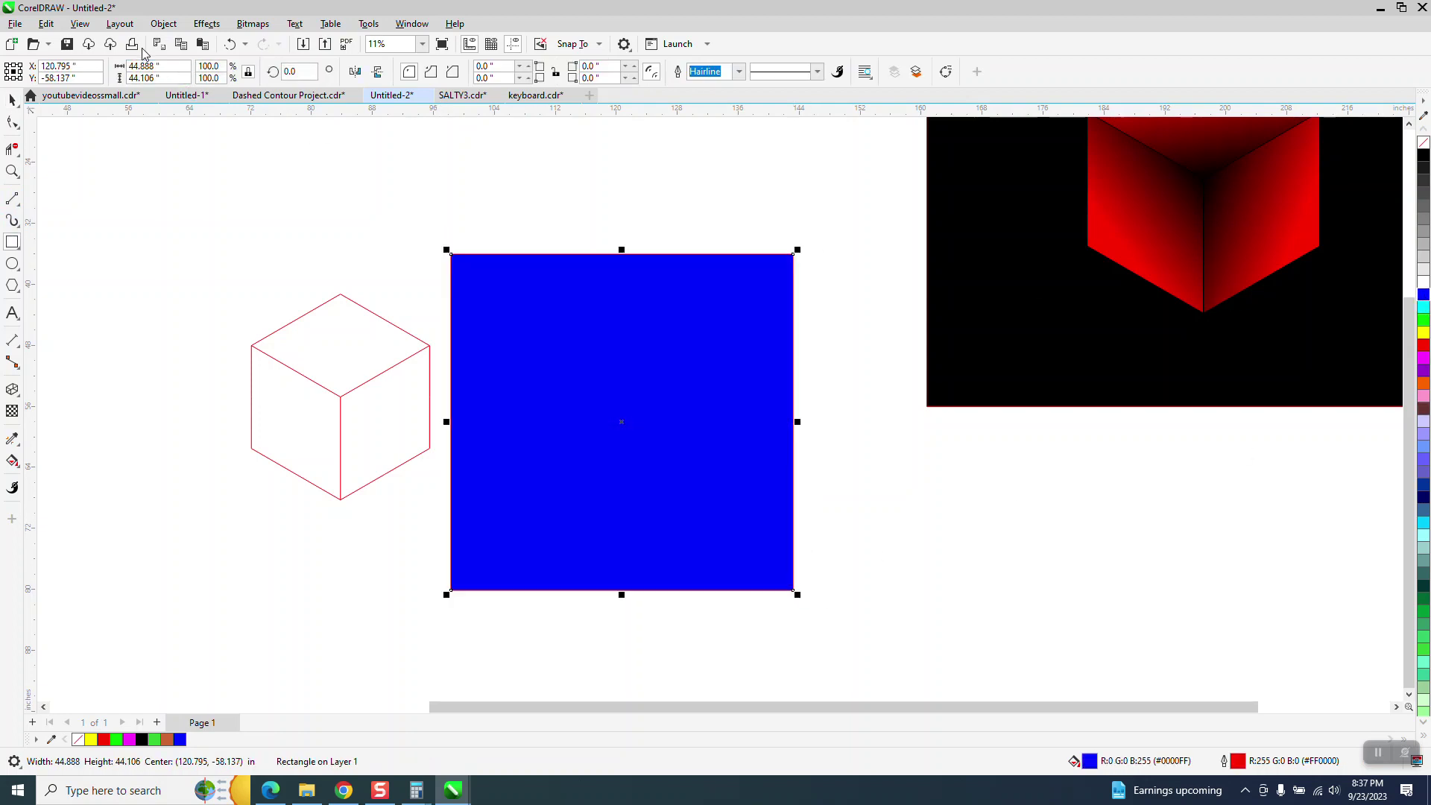
- Send the square to the back of the layer and recolour it black
{"action": "left_click", "coordinate": [164, 24]}
{"action": "mouse_move", "coordinate": [200, 261]}
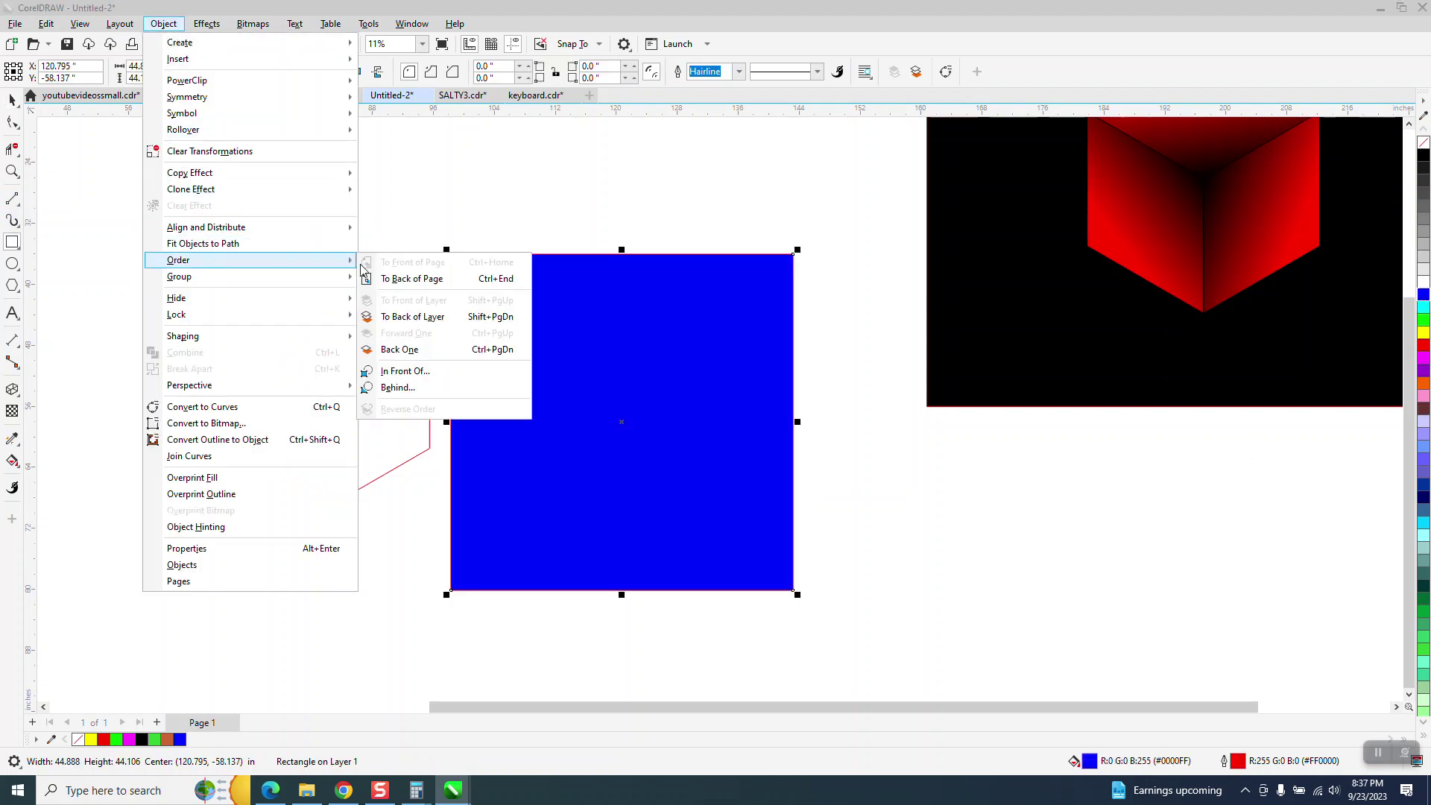
{"action": "left_click", "coordinate": [396, 279]}
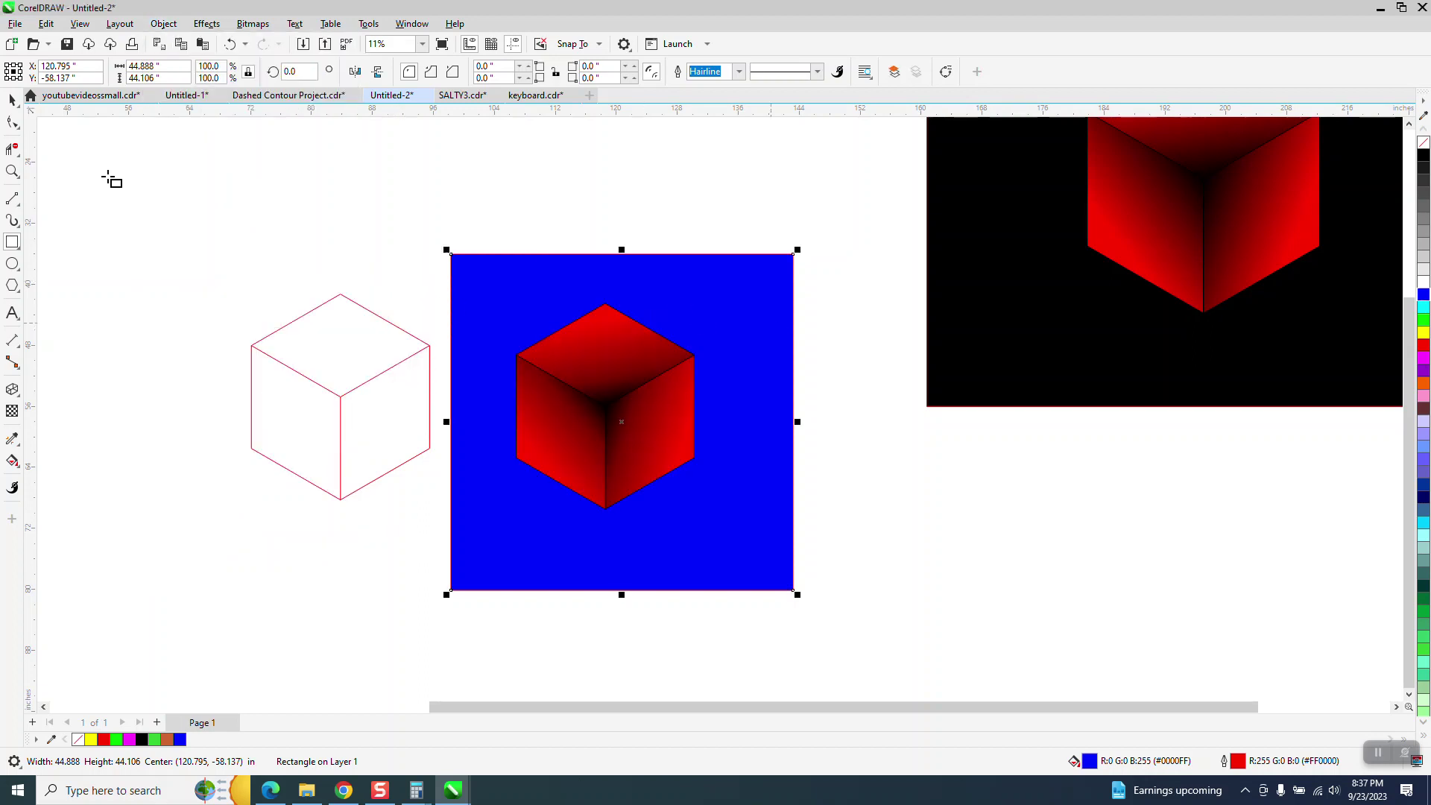
{"action": "left_click", "coordinate": [12, 99]}
{"action": "left_click", "coordinate": [853, 312]}
{"action": "left_click", "coordinate": [772, 287]}
{"action": "left_click", "coordinate": [1423, 157]}
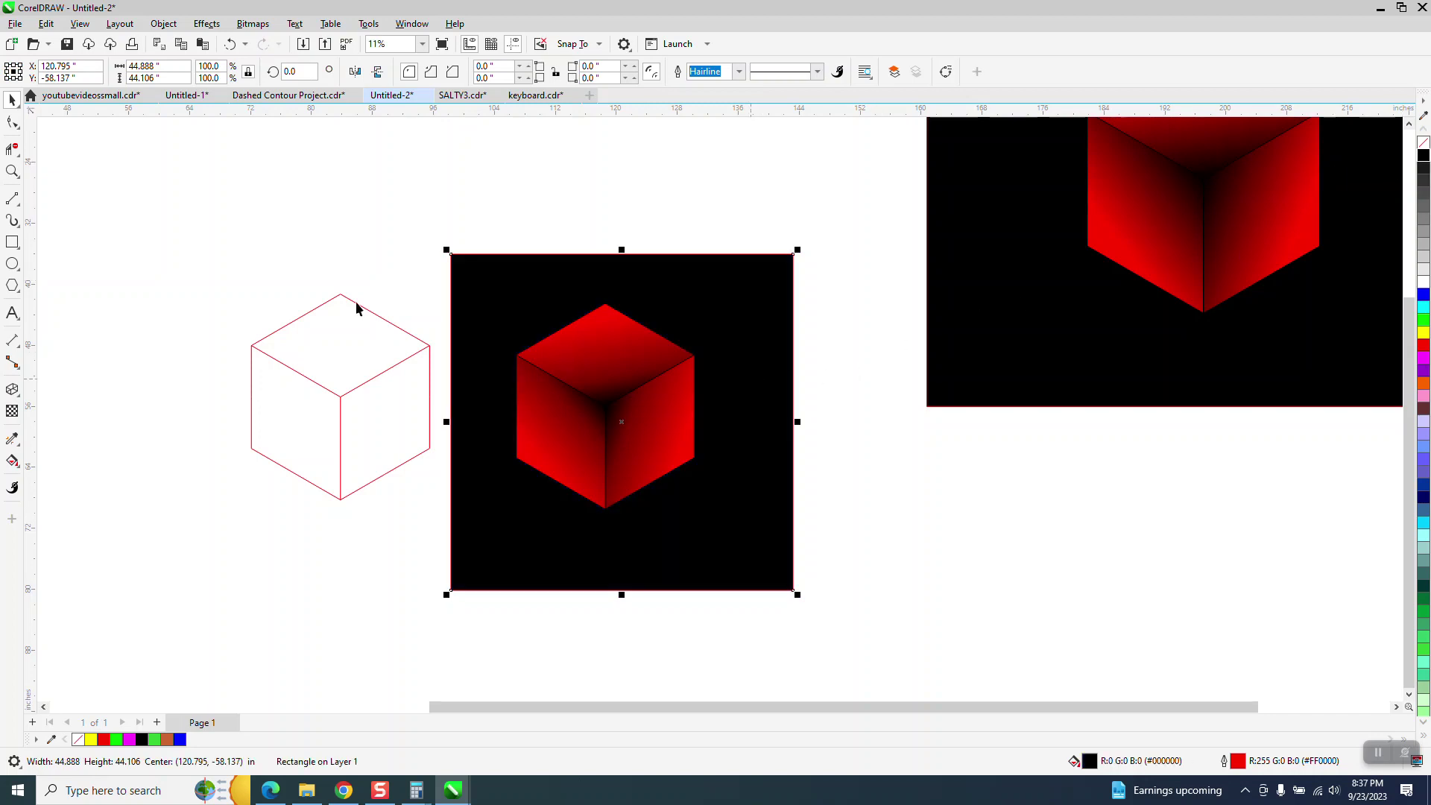
- Move the black square up-left so the cube sits centred on it
{"action": "left_click", "coordinate": [12, 171]}
{"action": "left_click_drag", "start_coordinate": [437, 254], "coordinate": [834, 562]}
{"action": "left_click", "coordinate": [12, 100]}
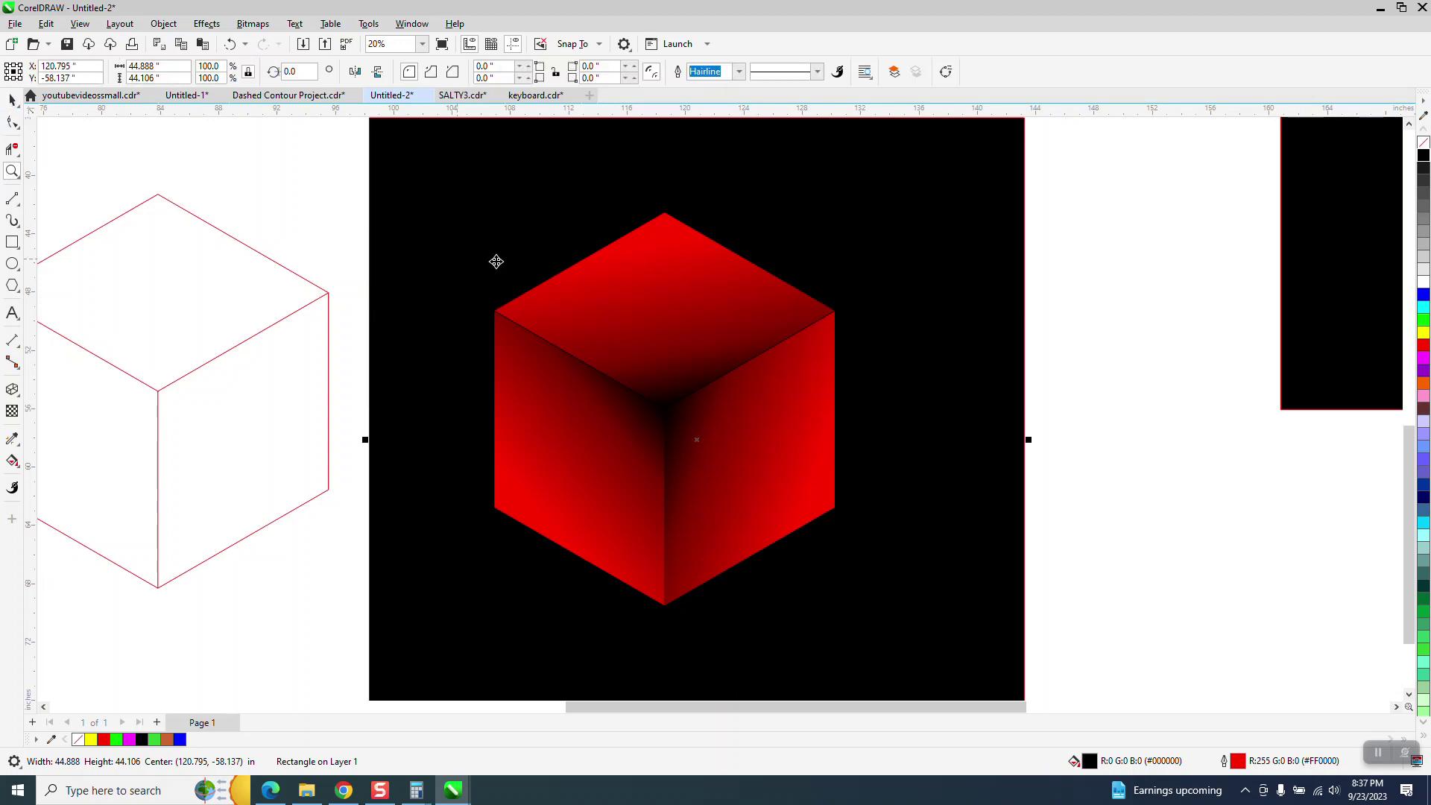
{"action": "left_click_drag", "start_coordinate": [496, 261], "coordinate": [454, 245]}
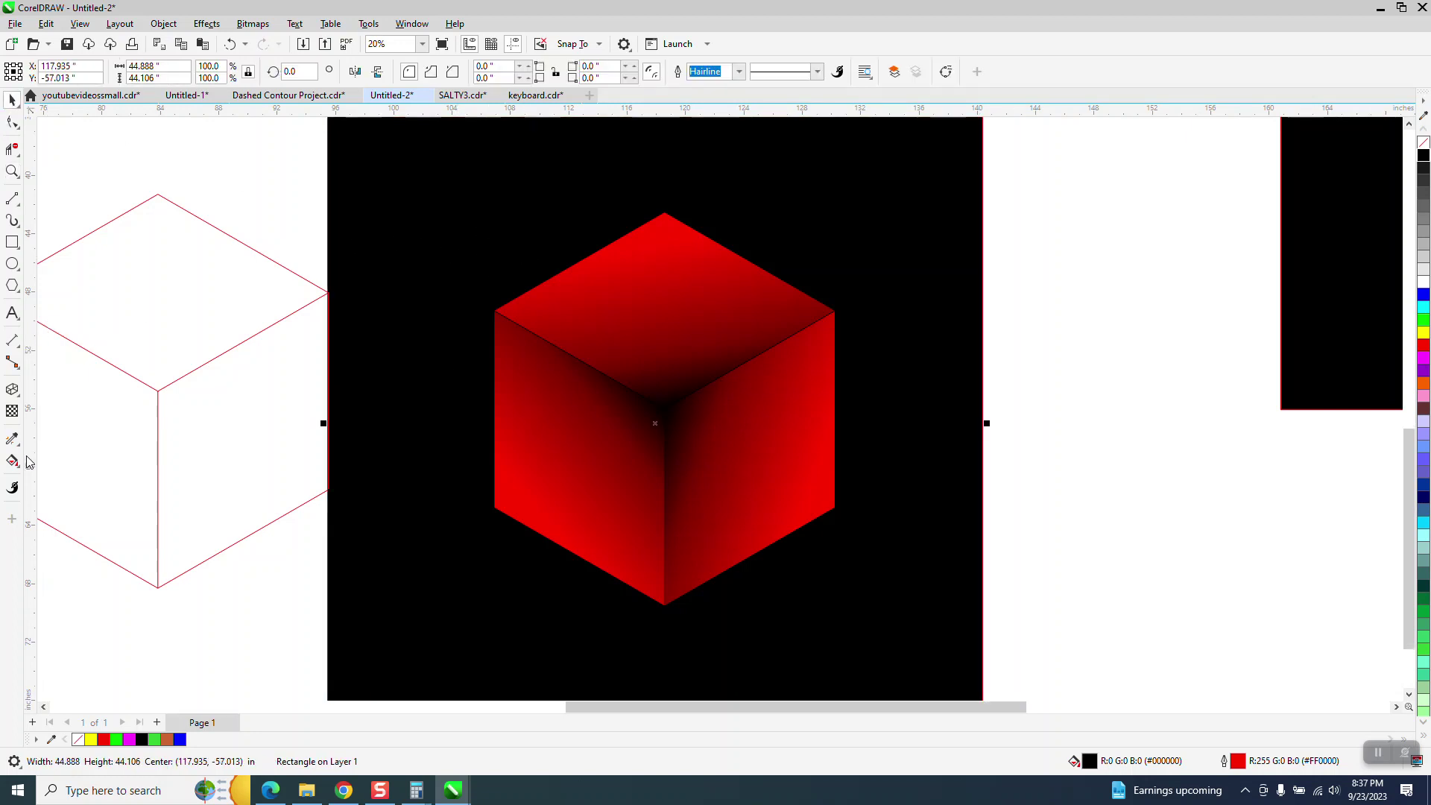
- Select the grouped cube and drag its gradient end point across the face
{"action": "left_click", "coordinate": [581, 409]}
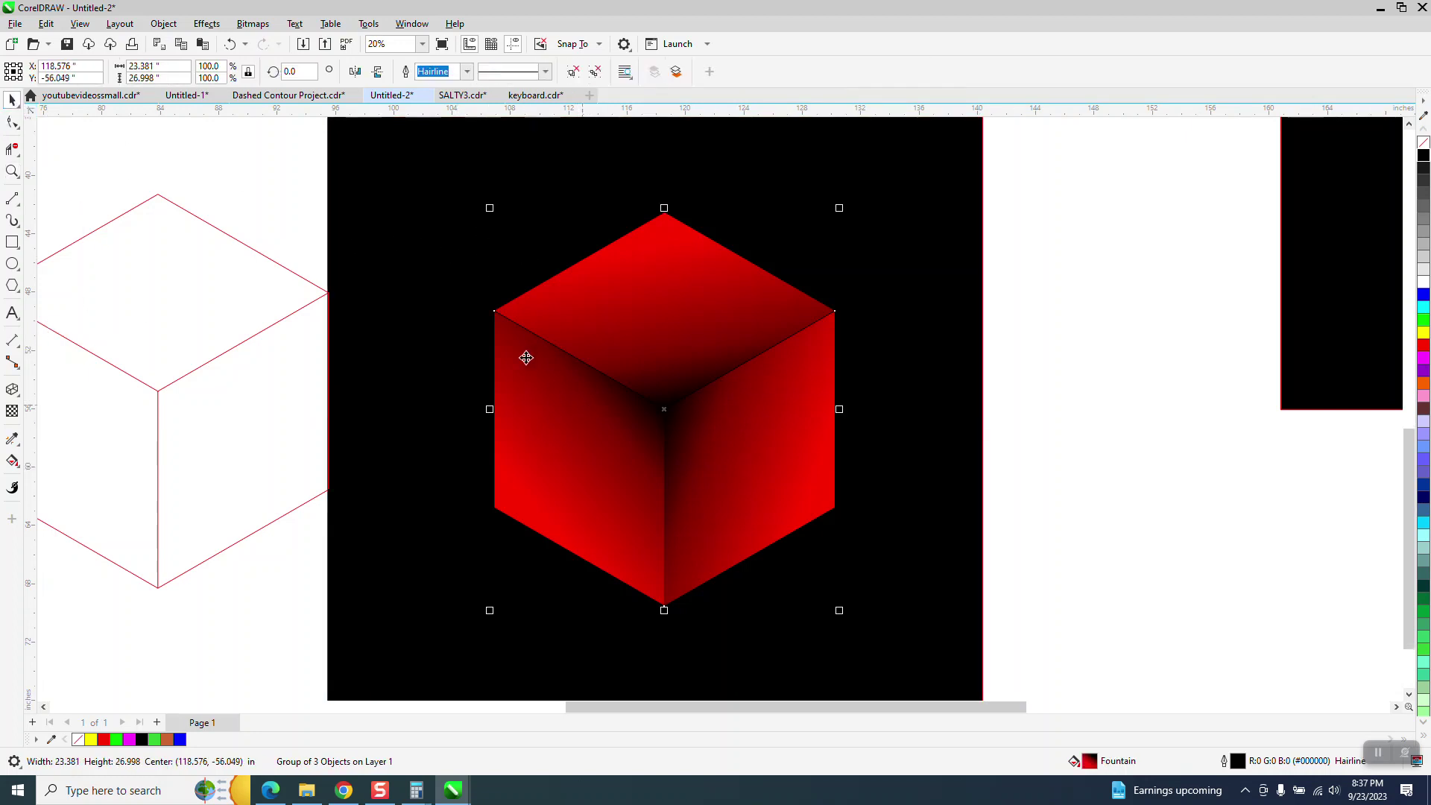
{"action": "left_click", "coordinate": [19, 446]}
{"action": "left_click", "coordinate": [18, 465]}
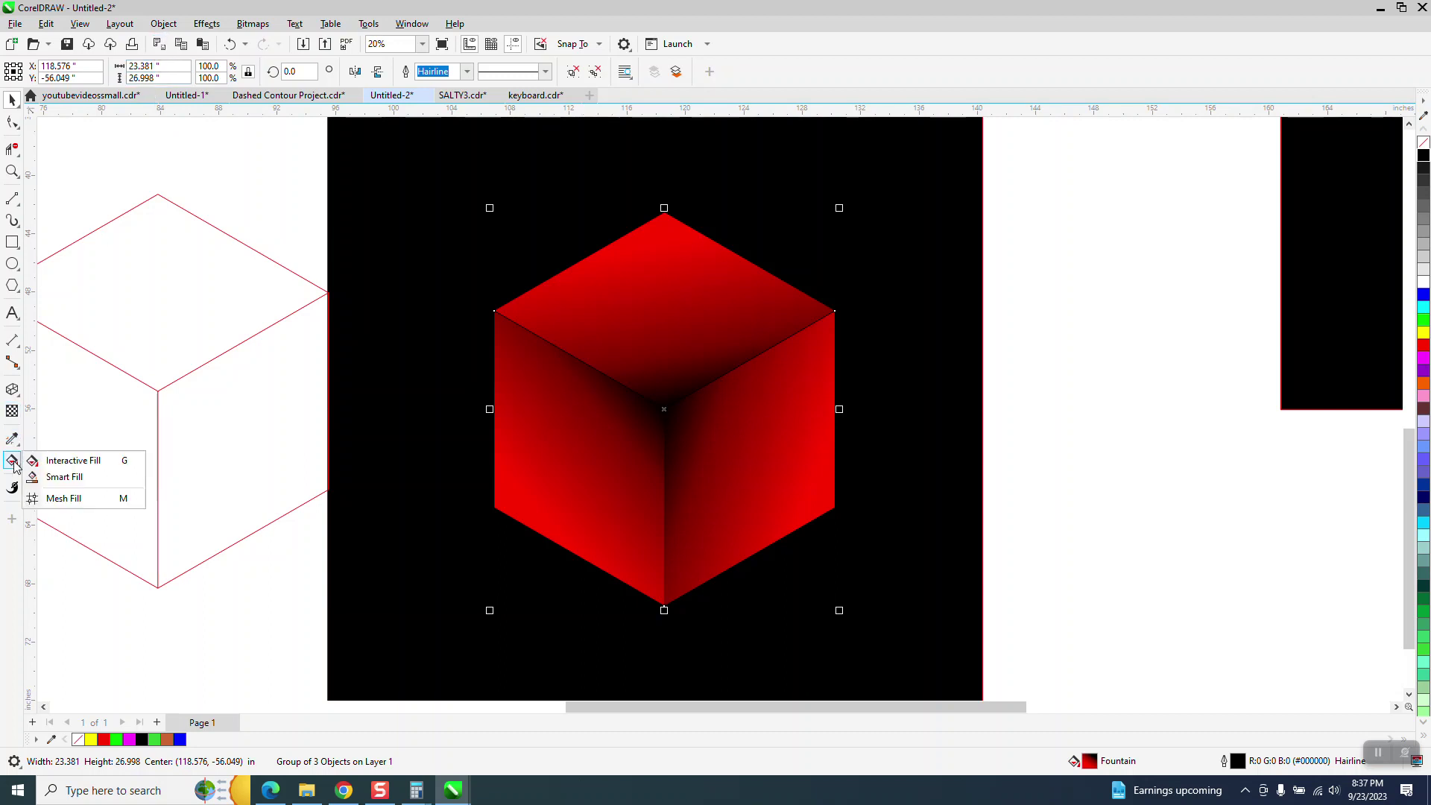
{"action": "left_click", "coordinate": [71, 465]}
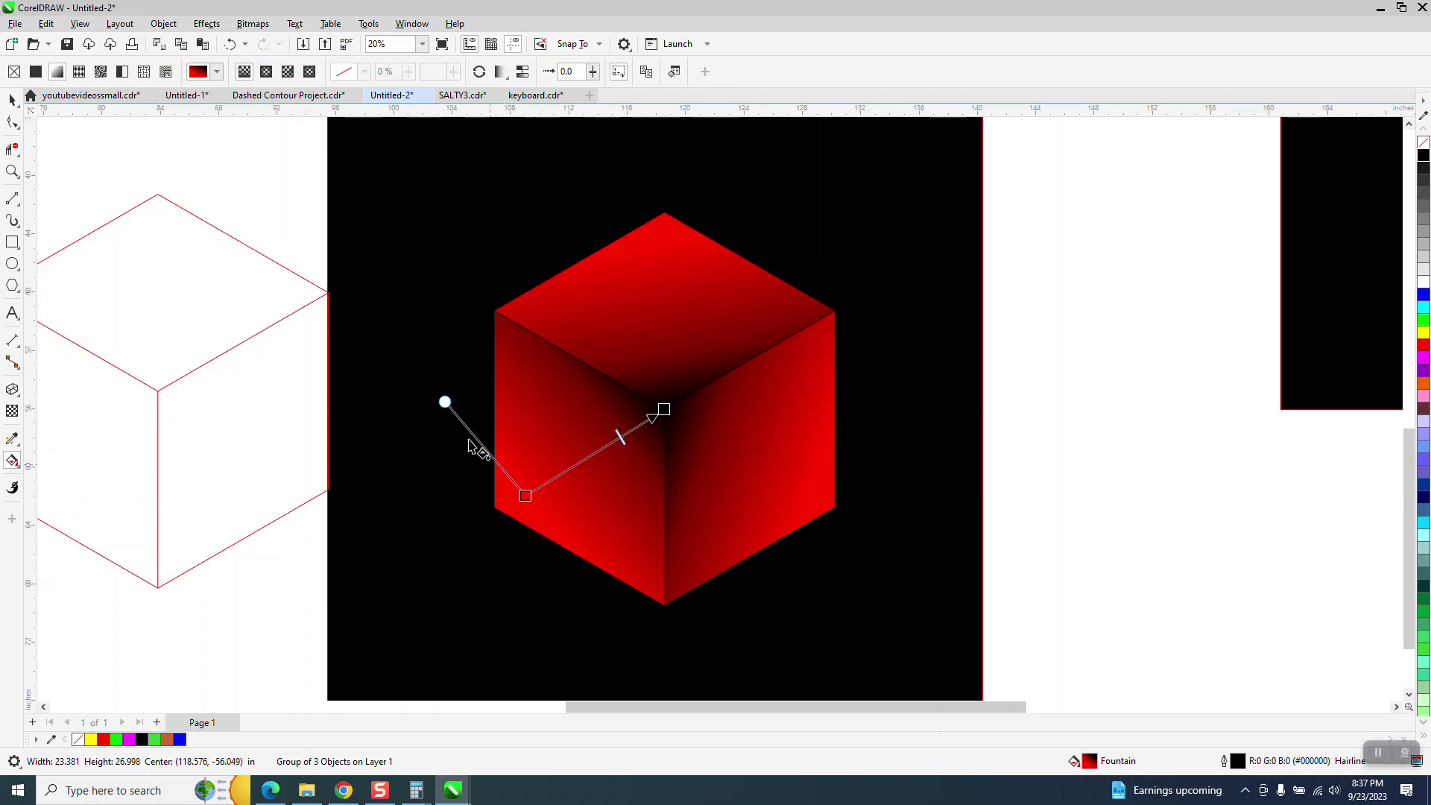
{"action": "left_click_drag", "start_coordinate": [662, 409], "coordinate": [652, 422]}
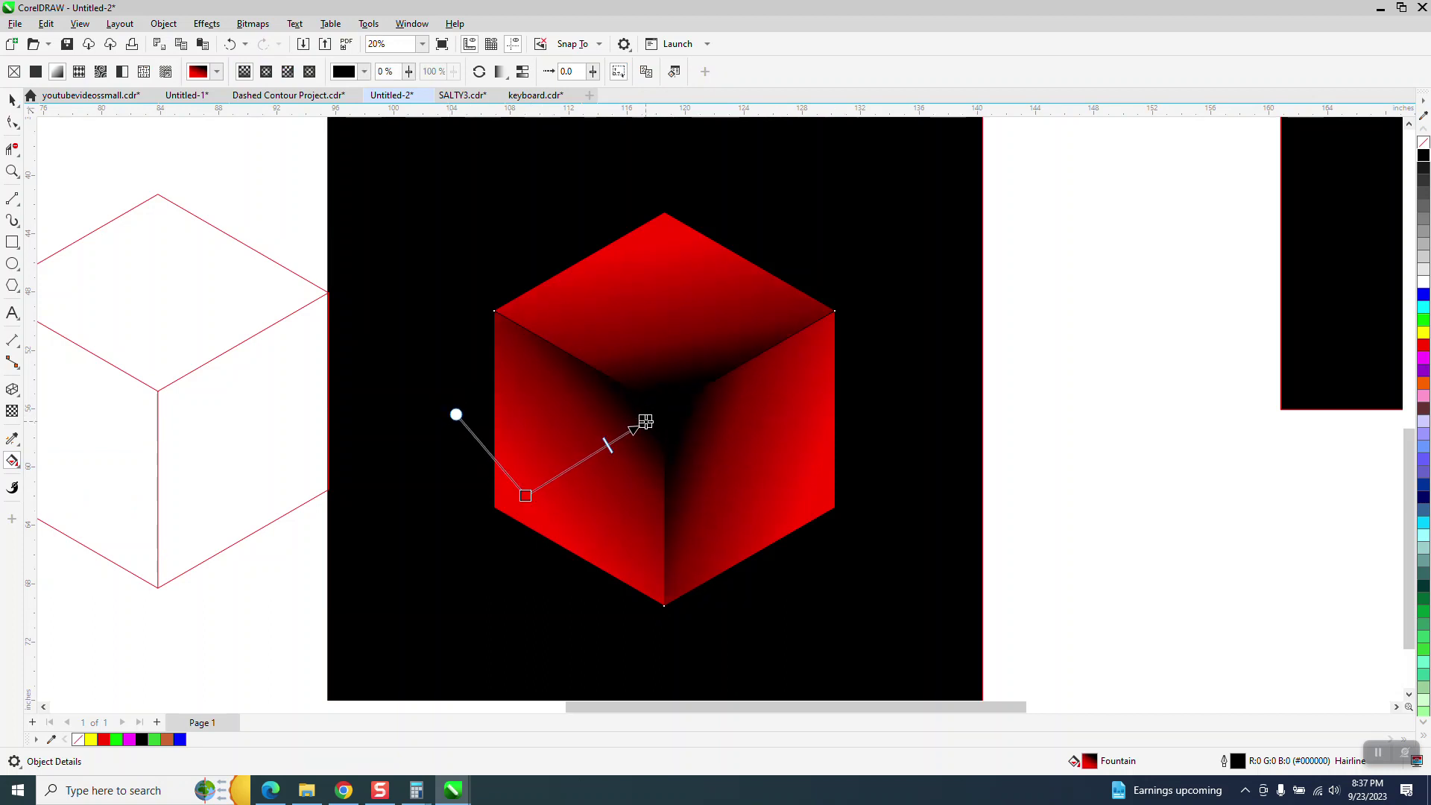
{"action": "mouse_move", "coordinate": [645, 421]}
{"action": "left_mouse_down"}
{"action": "mouse_move", "coordinate": [600, 410]}
{"action": "mouse_move", "coordinate": [626, 444]}
{"action": "mouse_move", "coordinate": [655, 421]}
{"action": "mouse_move", "coordinate": [591, 457]}
{"action": "mouse_move", "coordinate": [645, 415]}
{"action": "left_mouse_up"}
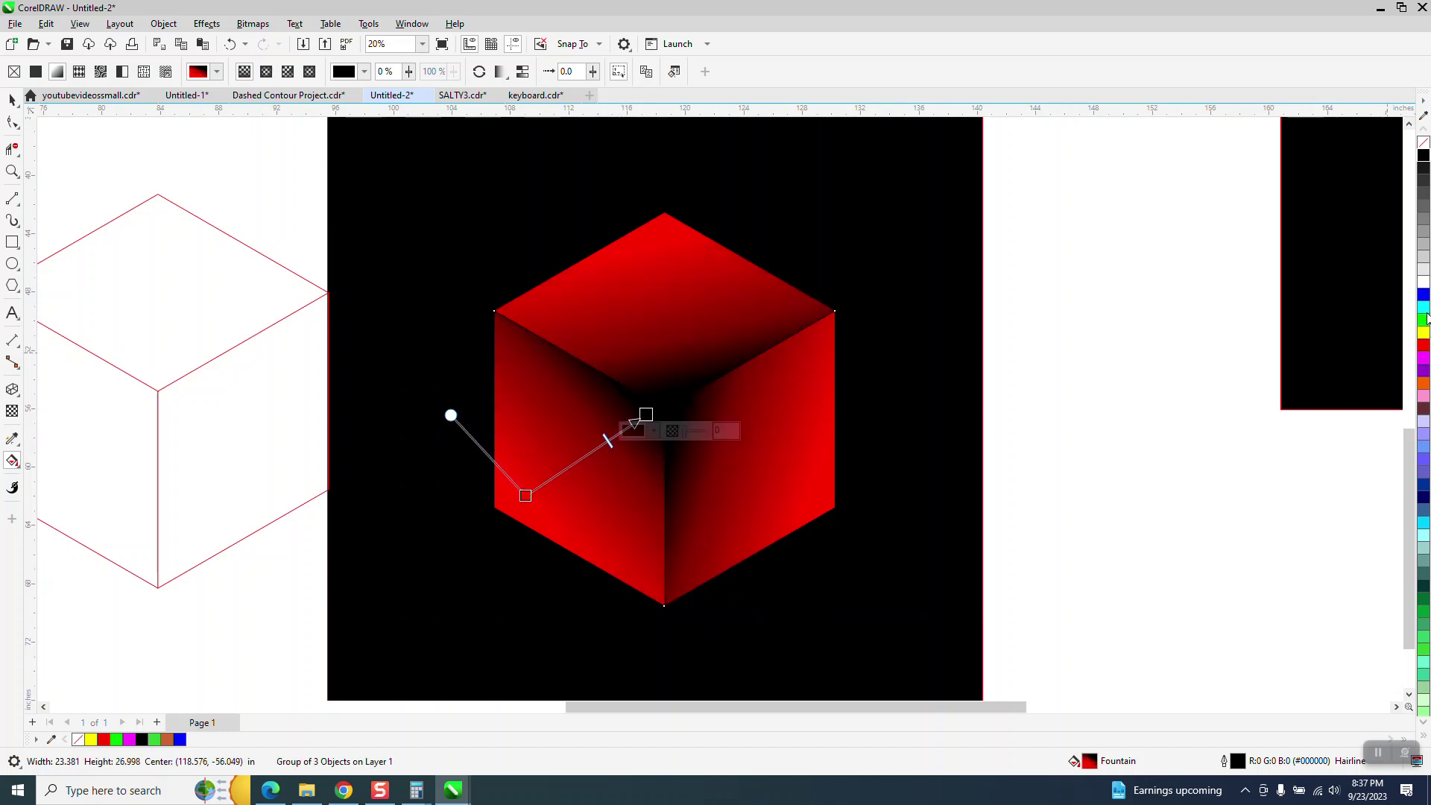
- Try a yellow gradient end with the midpoint pulled toward it, then restore black
{"action": "left_click_drag", "start_coordinate": [1423, 333], "coordinate": [646, 416]}
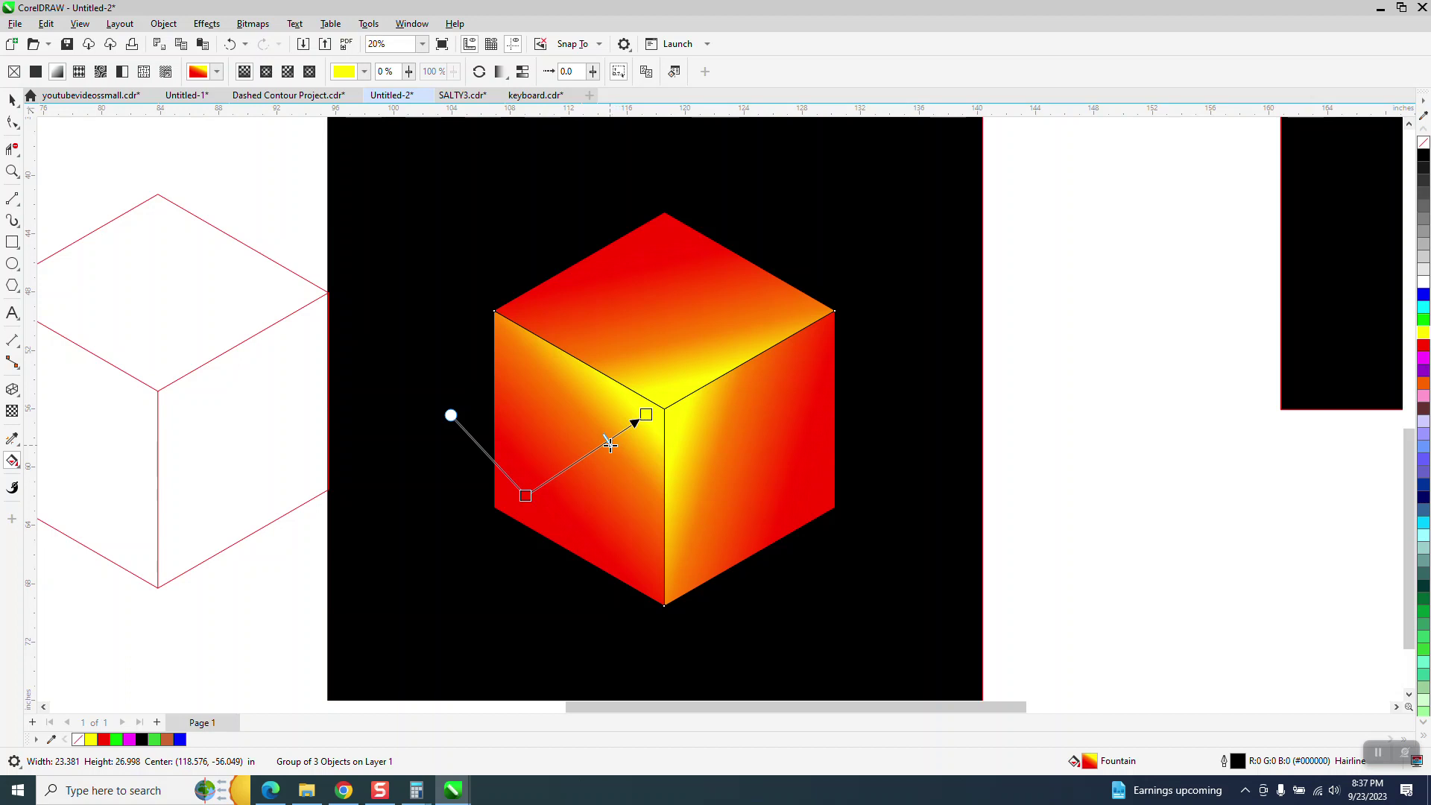
{"action": "left_click_drag", "start_coordinate": [609, 441], "coordinate": [631, 426]}
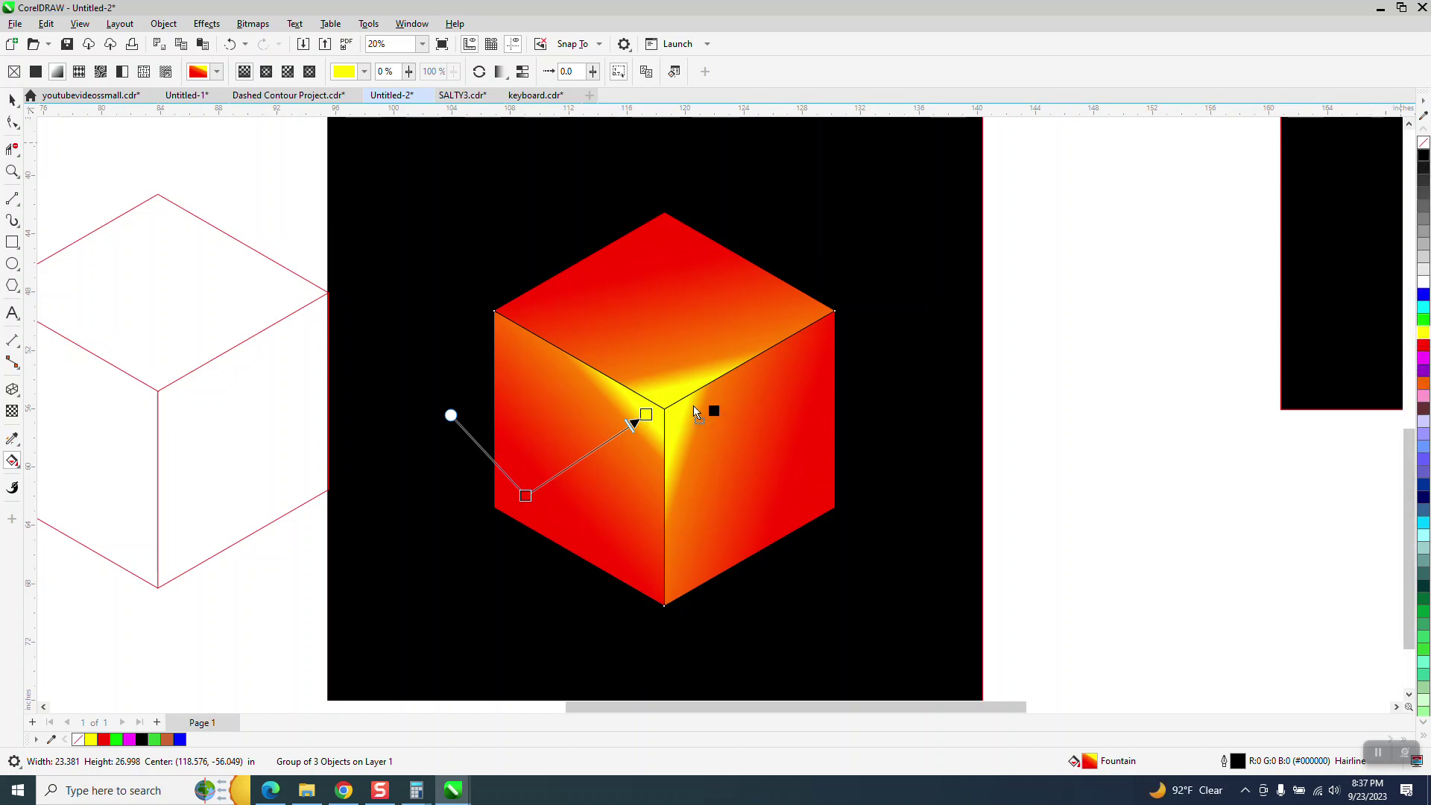
{"action": "left_click_drag", "start_coordinate": [693, 406], "coordinate": [646, 415]}
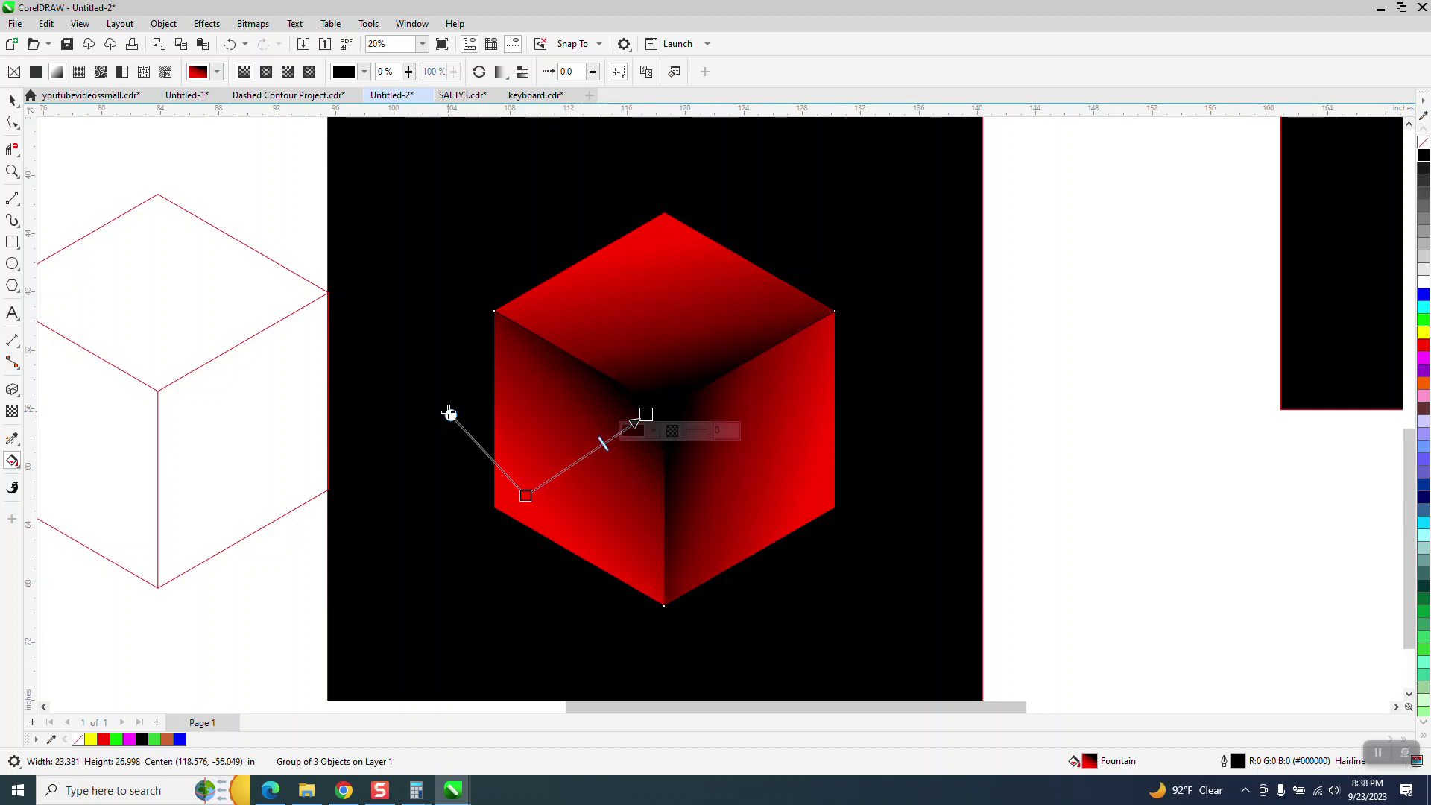
- Drag the gradient start onto the left face so faces stay bright red, darkening only at inner edges
{"action": "left_click_drag", "start_coordinate": [449, 413], "coordinate": [525, 514]}
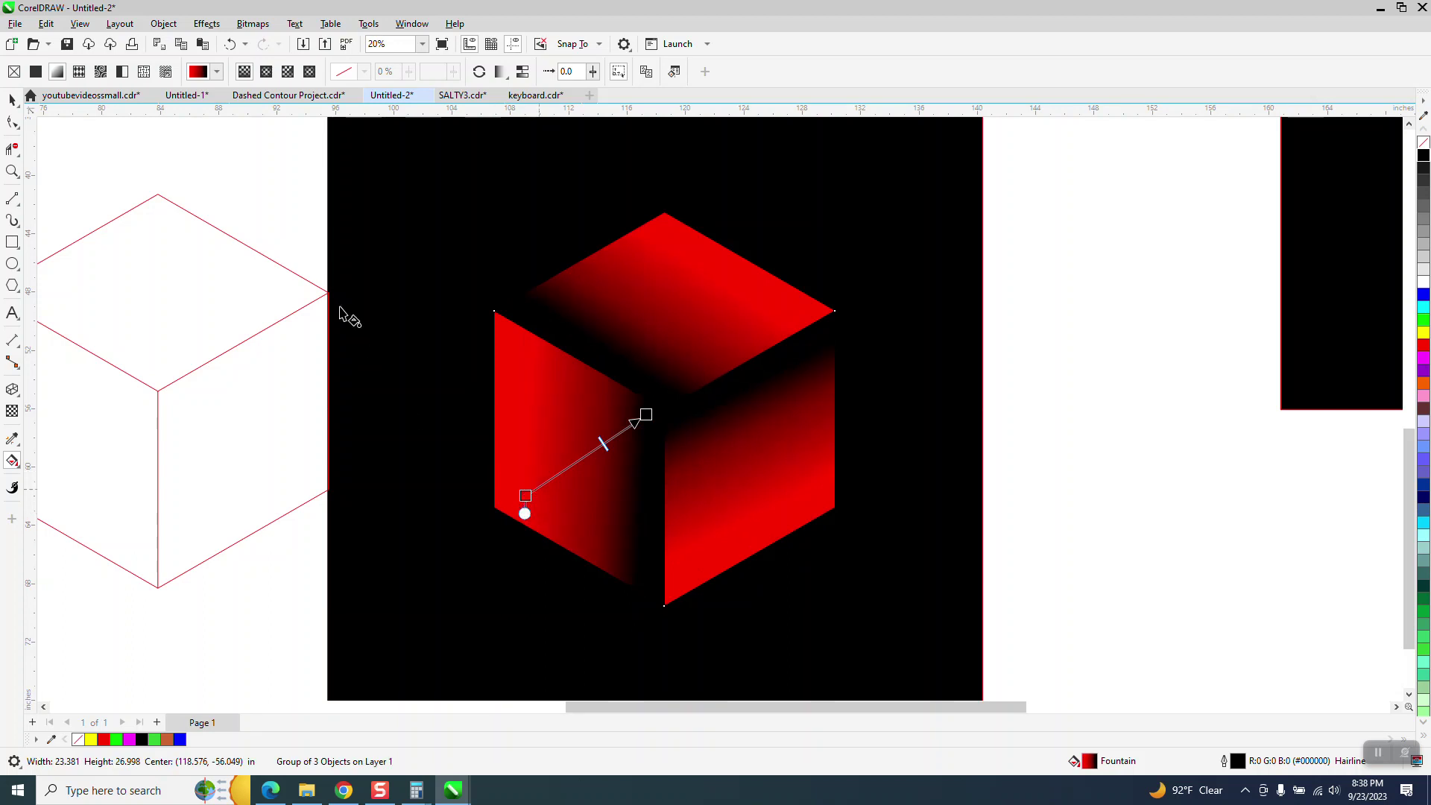
{"action": "left_click", "coordinate": [12, 99]}
{"action": "left_click", "coordinate": [206, 154]}
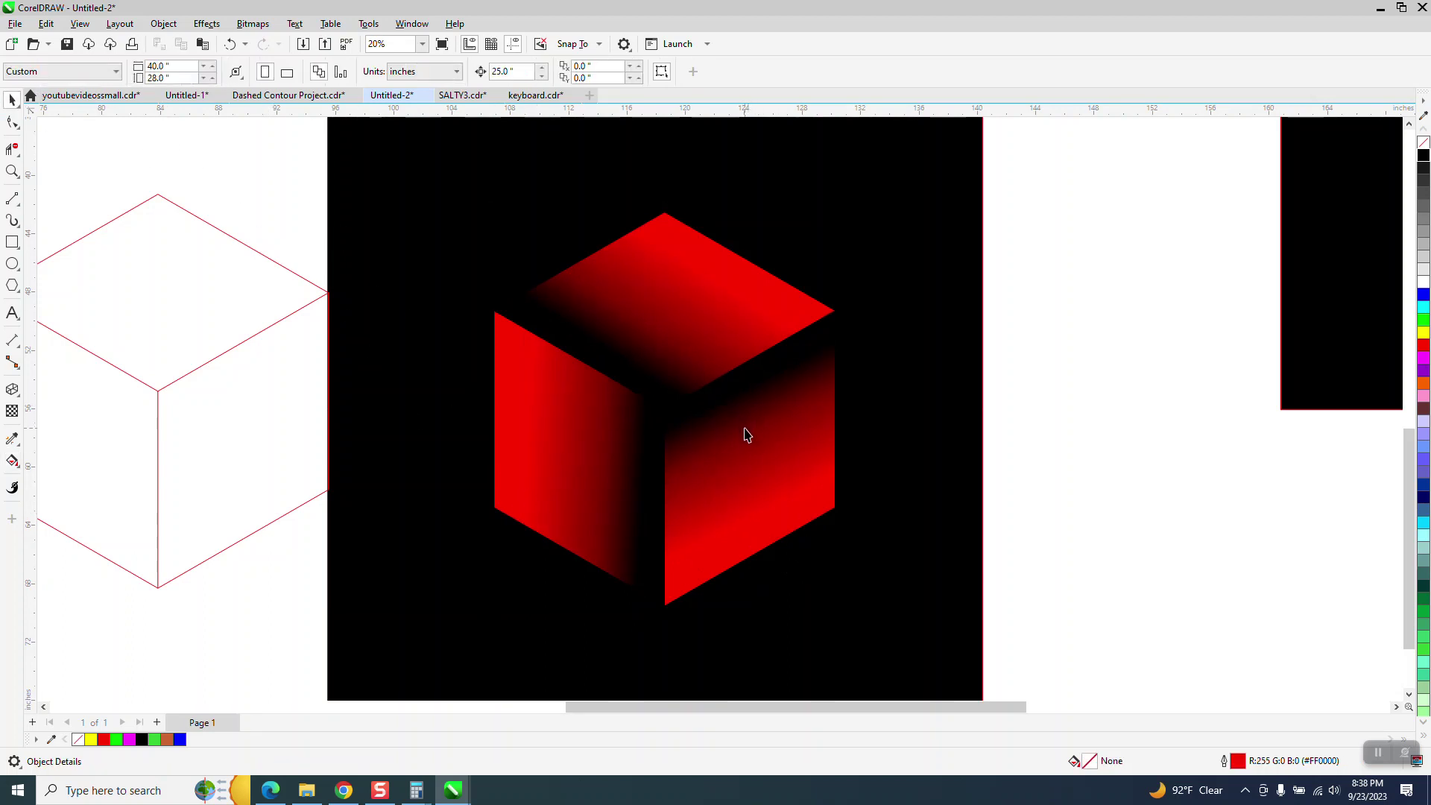
{"action": "scroll", "coordinate": [746, 435], "scroll_direction": "down", "scroll_amount": 3}
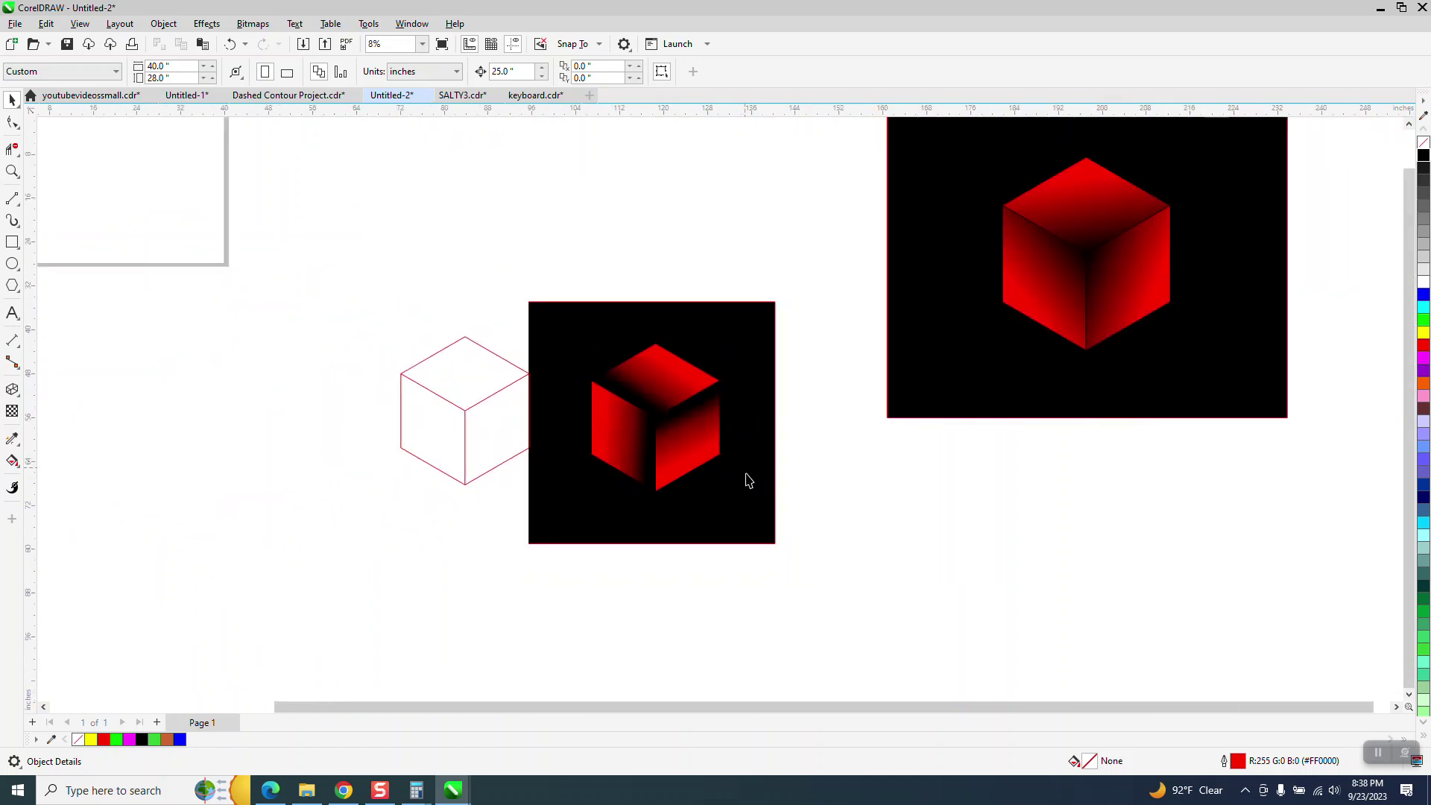